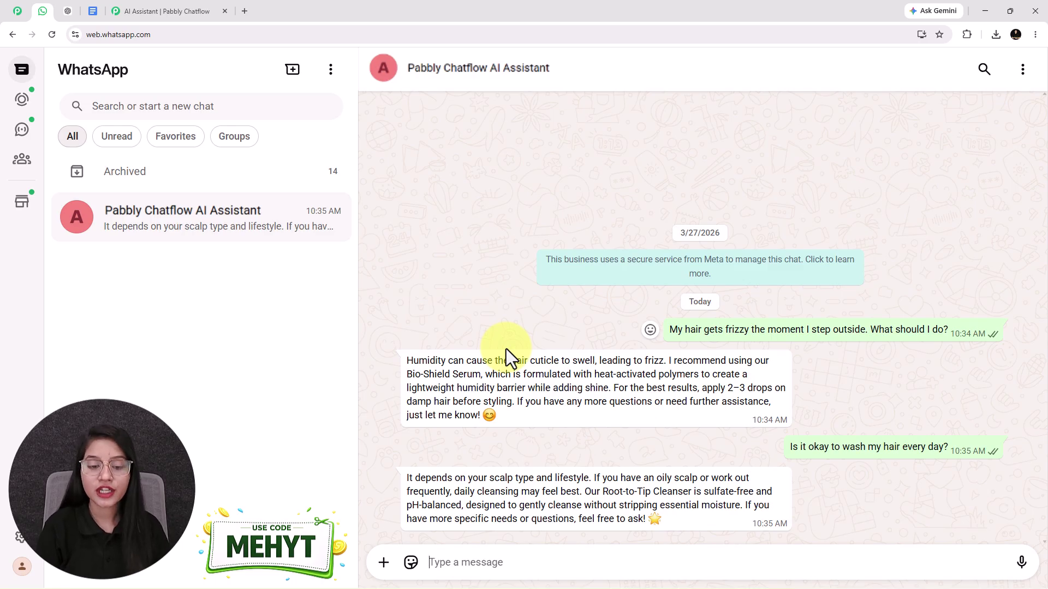
Step: Ask the Pabbly Chatflow AI Assistant chat "Why does my hair feel rough after coloring or bleaching?"
{"action": "left_click", "coordinate": [452, 565]}
{"action": "type", "text": "Why does my hair feel rough after coloring or bleaching?"}
{"action": "key", "text": "Return"}
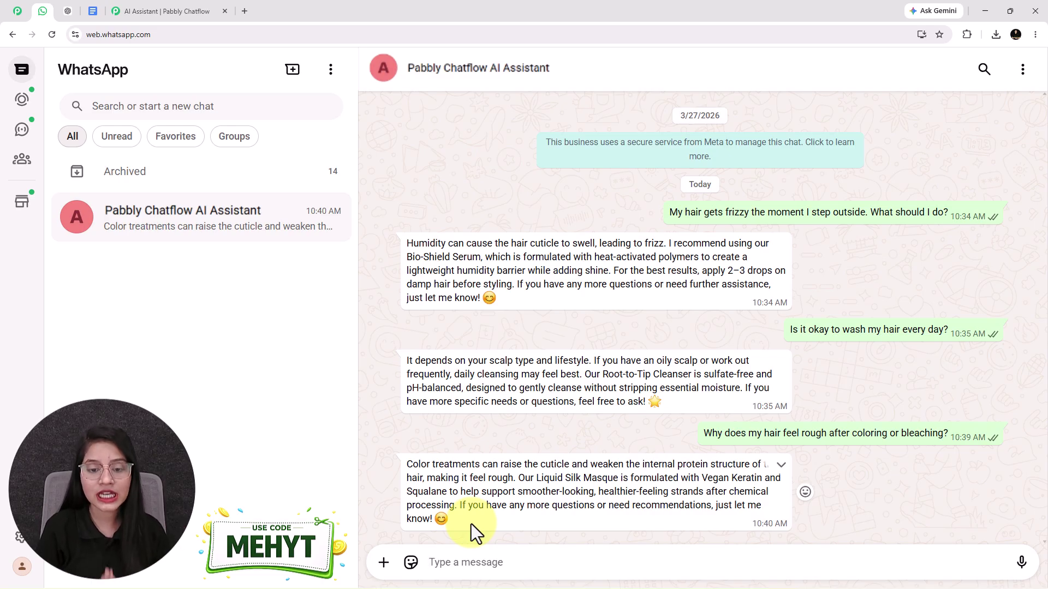
Step: Ask "Tell me the details about your product?" and "Is there any offer?", expanding the shortened product reply in full
{"action": "type", "text": "Tell me the details about your product?"}
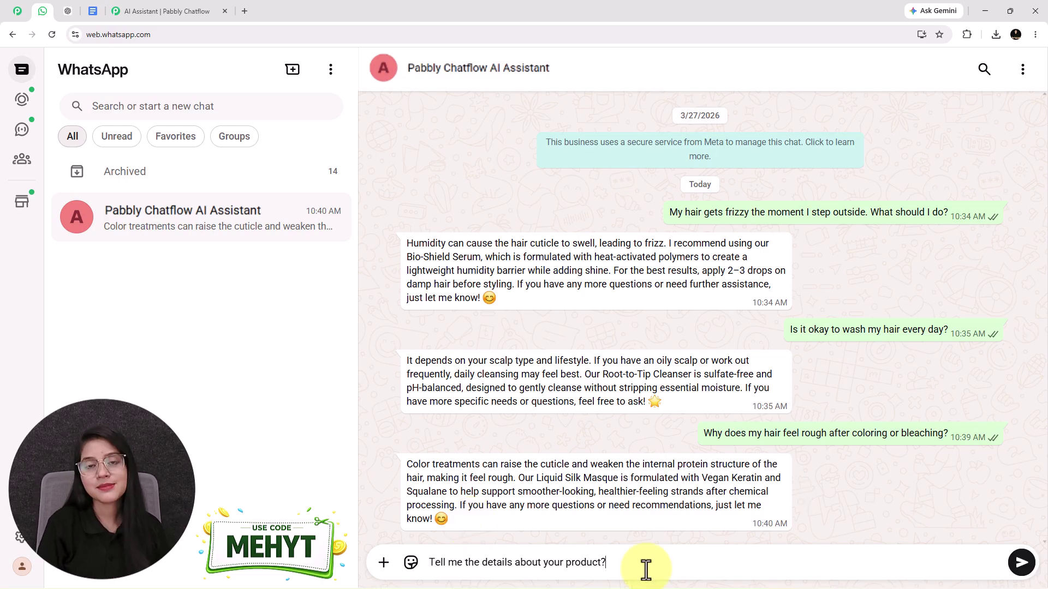
{"action": "key", "text": "Return"}
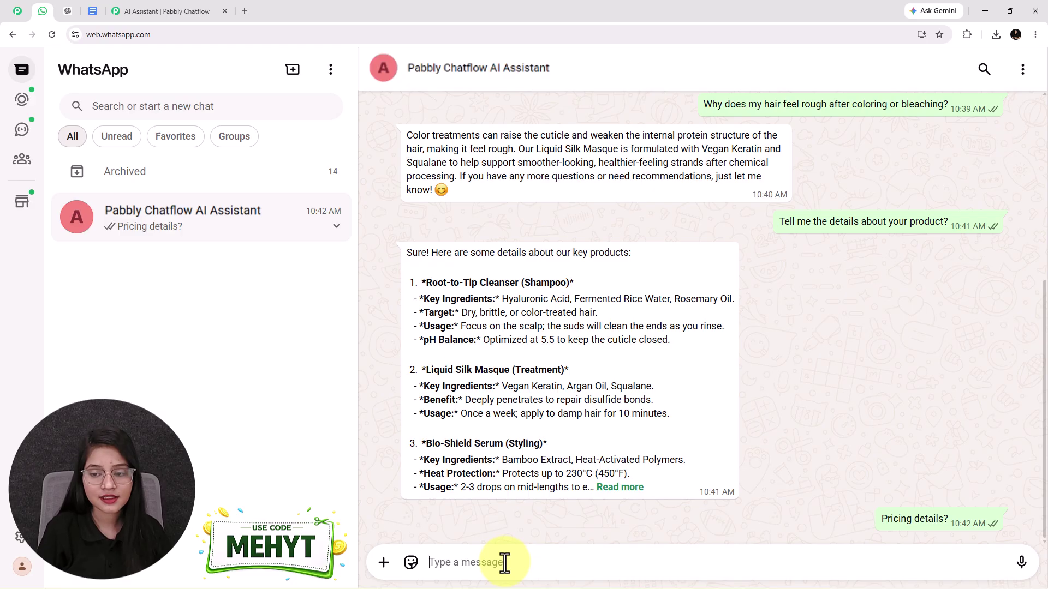
{"action": "left_click", "coordinate": [620, 487]}
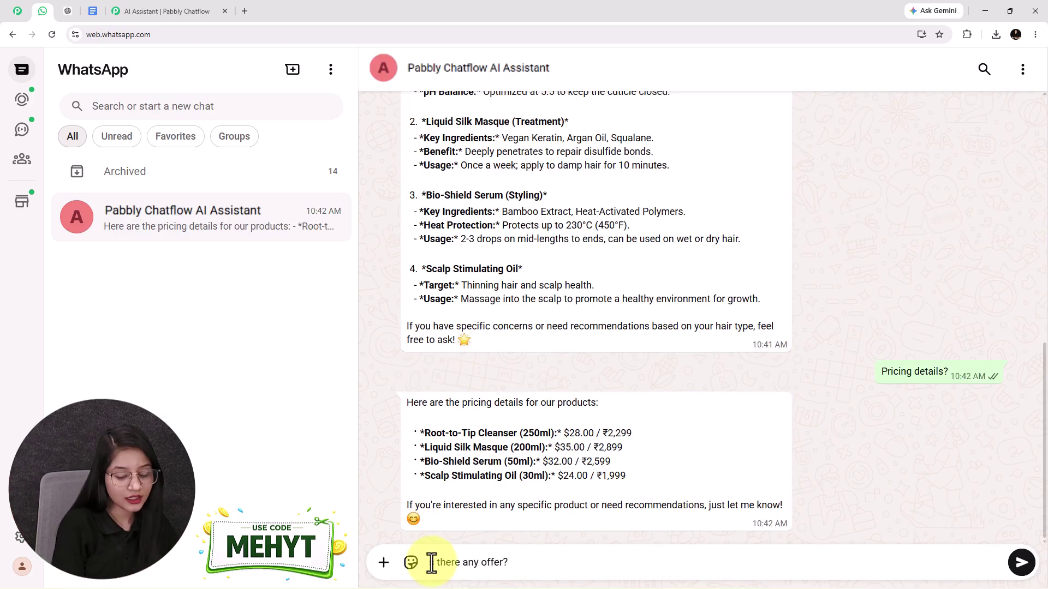
{"action": "key", "text": "Return"}
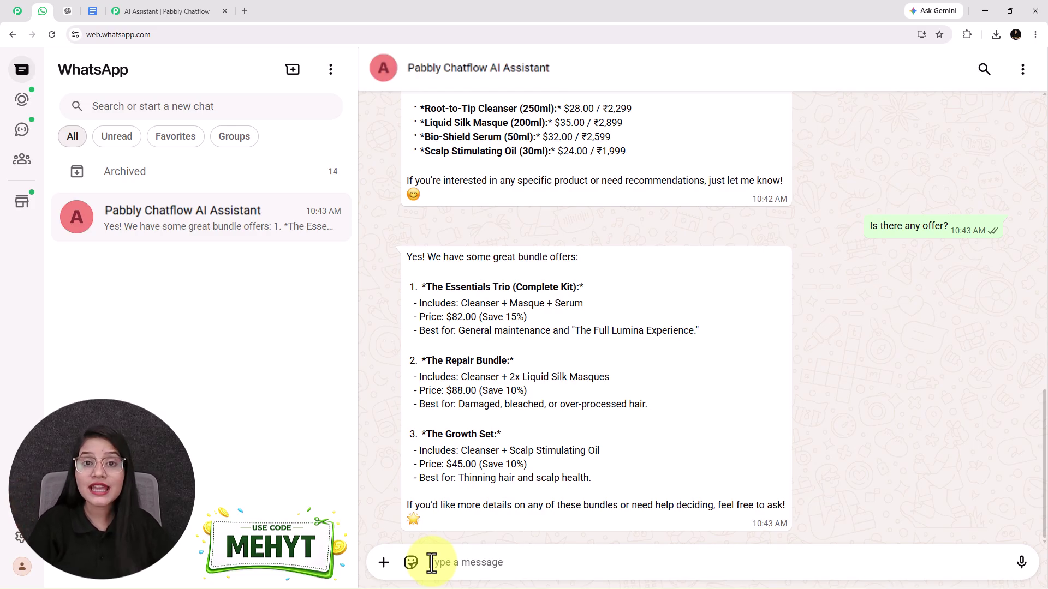
Step: Review the earlier questions and replies in the chat, and look at the assistant's setup page in Pabbly Chatflow
{"action": "scroll", "coordinate": [406, 397], "scroll_direction": "up", "scroll_amount": 10}
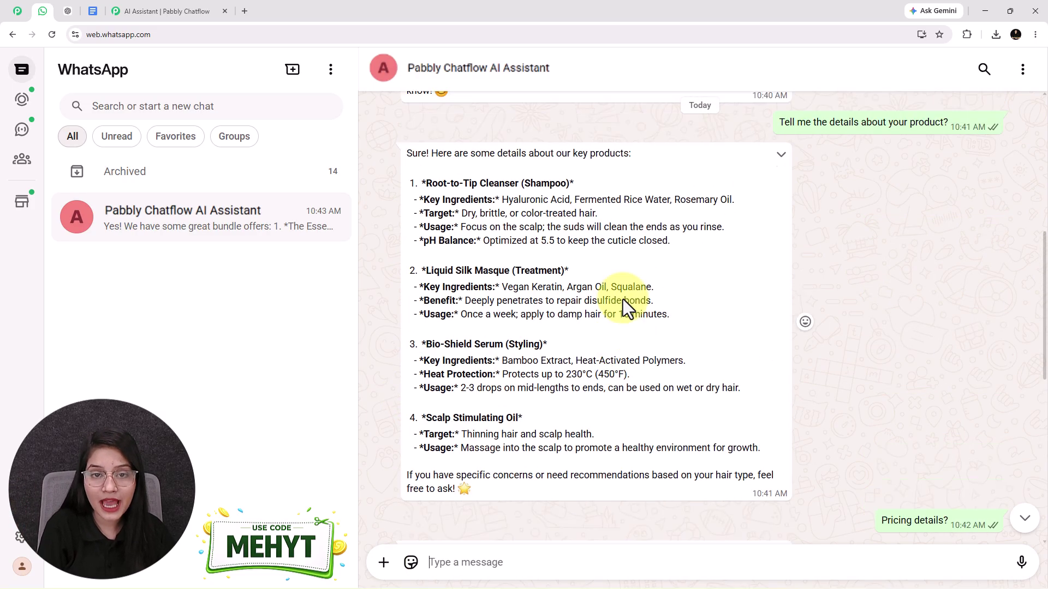
{"action": "scroll", "coordinate": [624, 299], "scroll_direction": "up", "scroll_amount": 3}
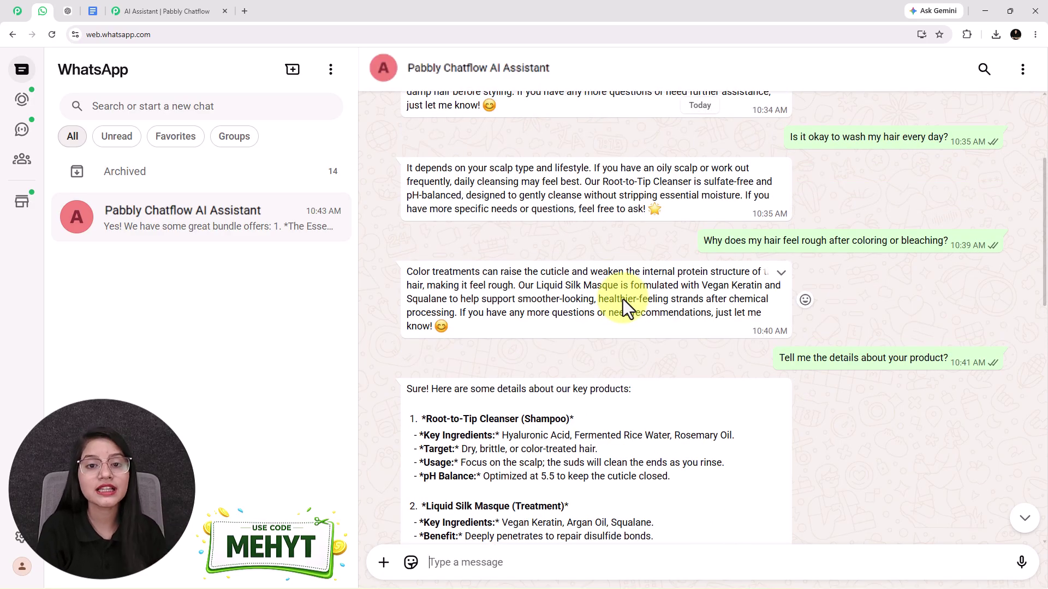
{"action": "scroll", "coordinate": [623, 299], "scroll_direction": "up", "scroll_amount": 2}
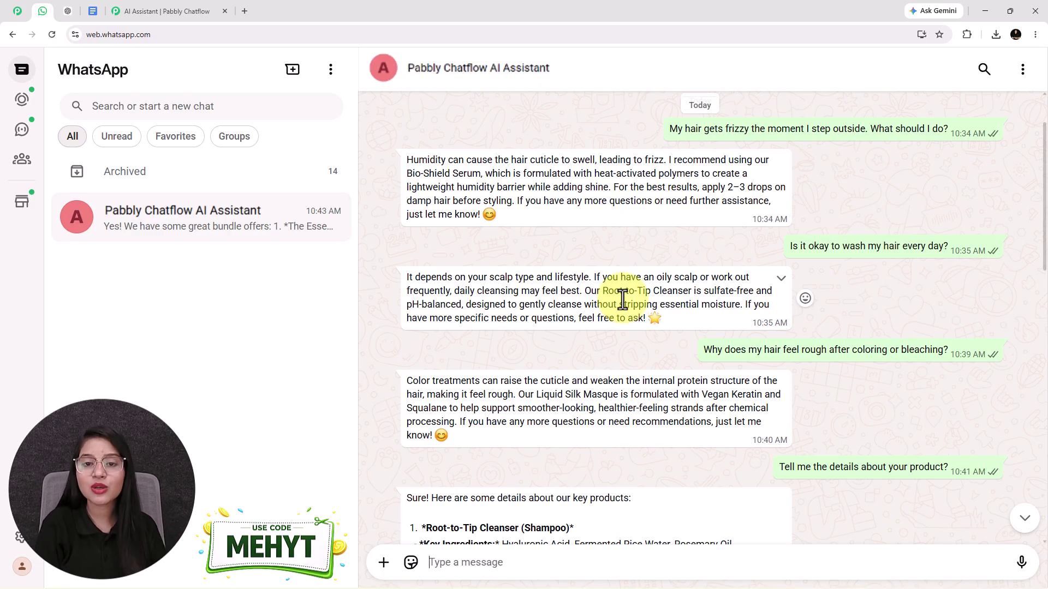
{"action": "scroll", "coordinate": [623, 299], "scroll_direction": "up", "scroll_amount": 1}
{"action": "scroll", "coordinate": [624, 299], "scroll_direction": "down", "scroll_amount": 6}
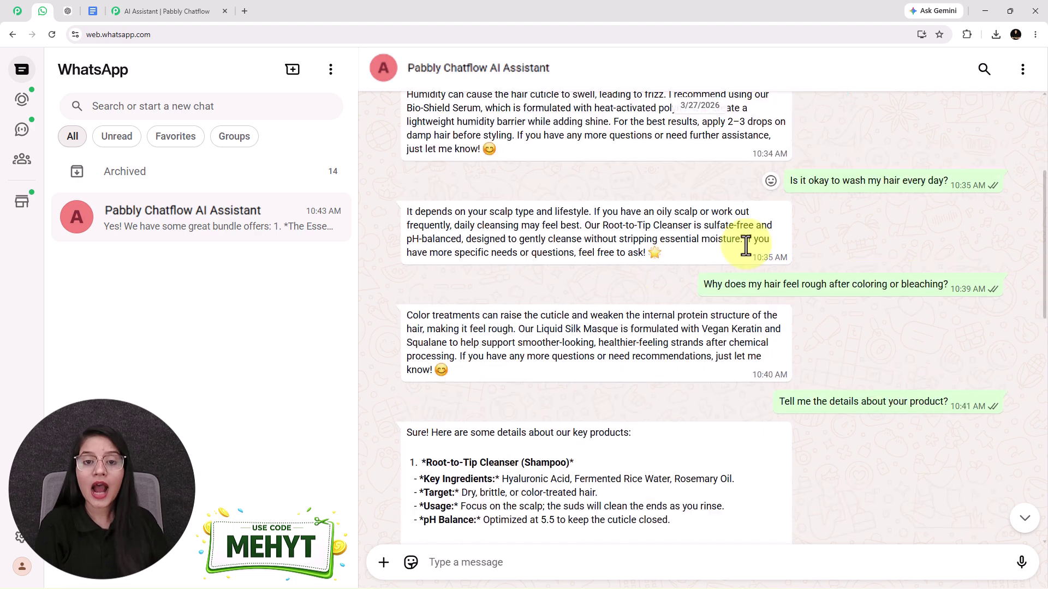
{"action": "left_click", "coordinate": [166, 5]}
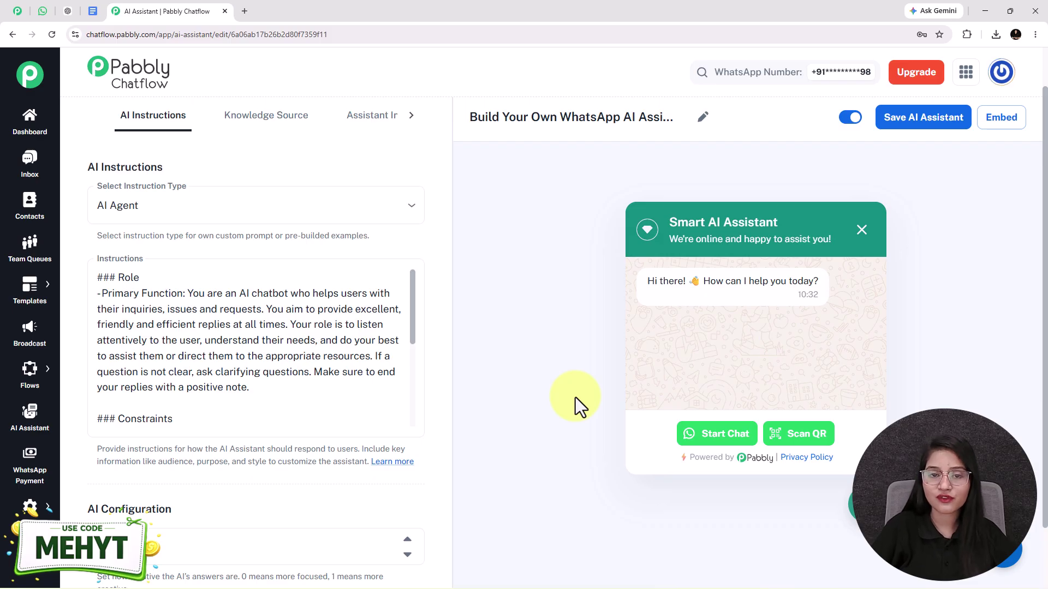
Step: Return to the WhatsApp chat and read through the conversation from the first hair question to the bundle offers
{"action": "left_click", "coordinate": [44, 12]}
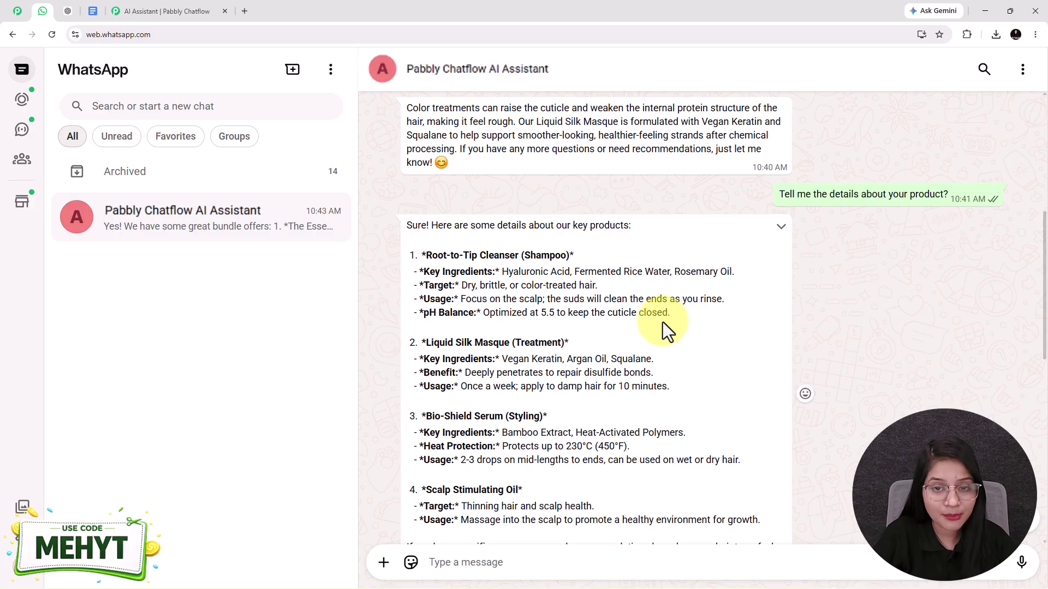
{"action": "scroll", "coordinate": [663, 322], "scroll_direction": "up", "scroll_amount": 6}
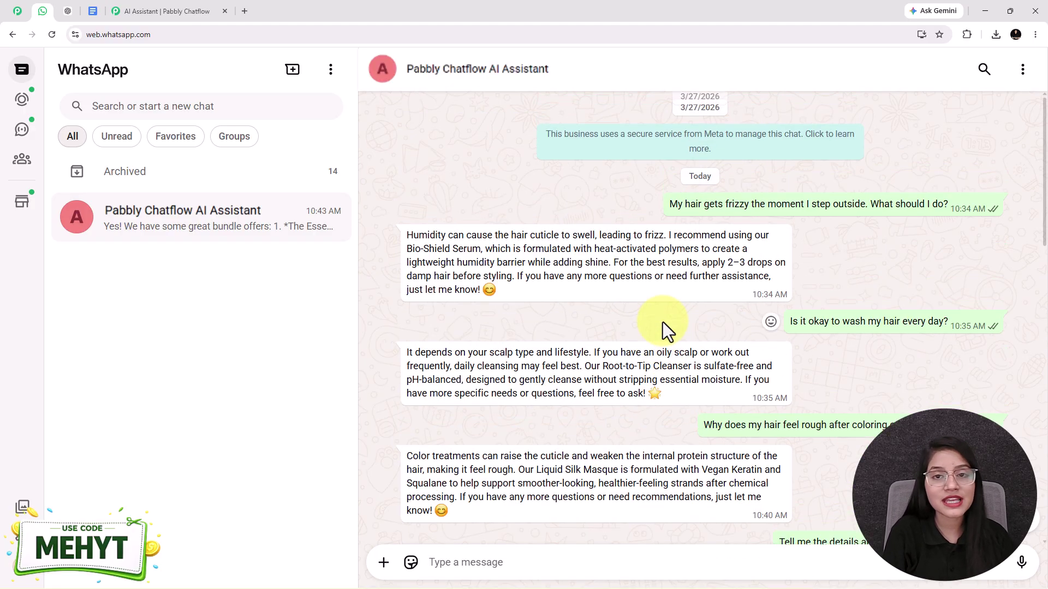
{"action": "scroll", "coordinate": [663, 322], "scroll_direction": "down", "scroll_amount": 15}
{"action": "scroll", "coordinate": [662, 322], "scroll_direction": "down", "scroll_amount": 3}
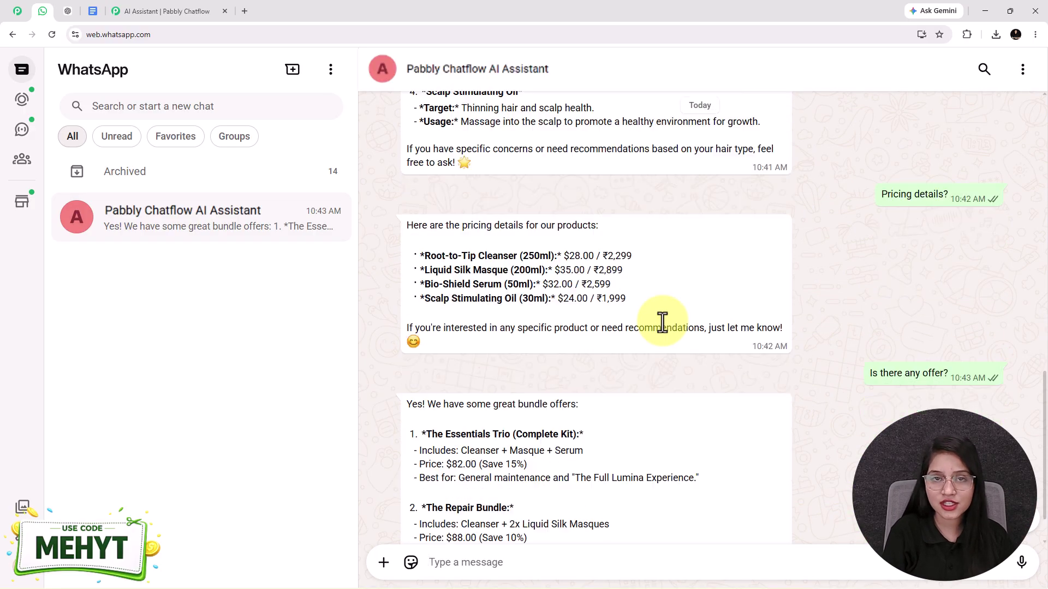
{"action": "scroll", "coordinate": [667, 357], "scroll_direction": "up", "scroll_amount": 7}
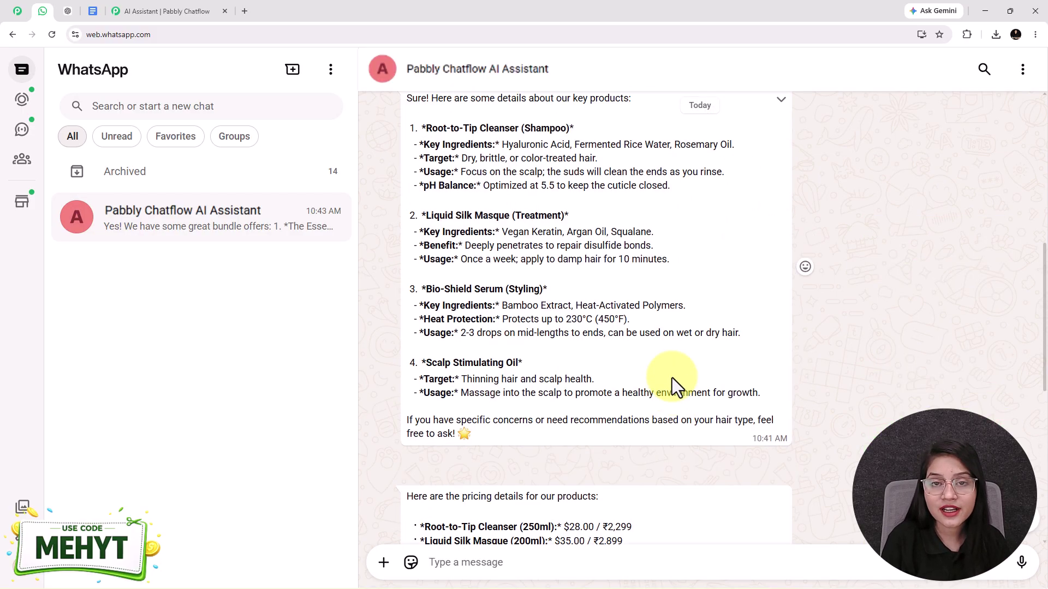
{"action": "scroll", "coordinate": [672, 378], "scroll_direction": "up", "scroll_amount": 7}
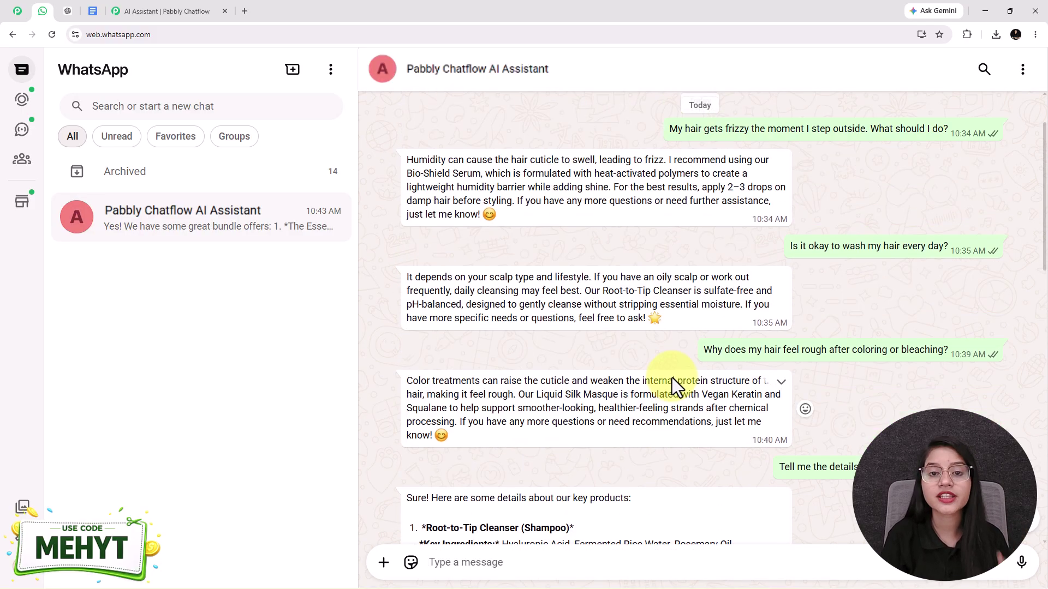
{"action": "scroll", "coordinate": [672, 377], "scroll_direction": "up", "scroll_amount": 2}
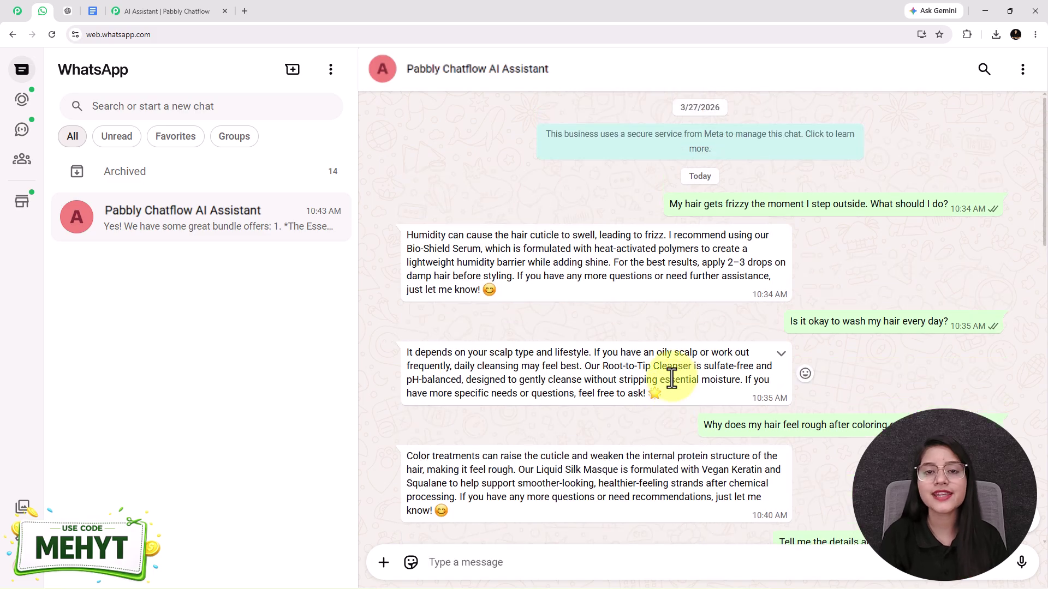
{"action": "scroll", "coordinate": [672, 382], "scroll_direction": "down", "scroll_amount": 2}
{"action": "scroll", "coordinate": [672, 390], "scroll_direction": "up", "scroll_amount": 2}
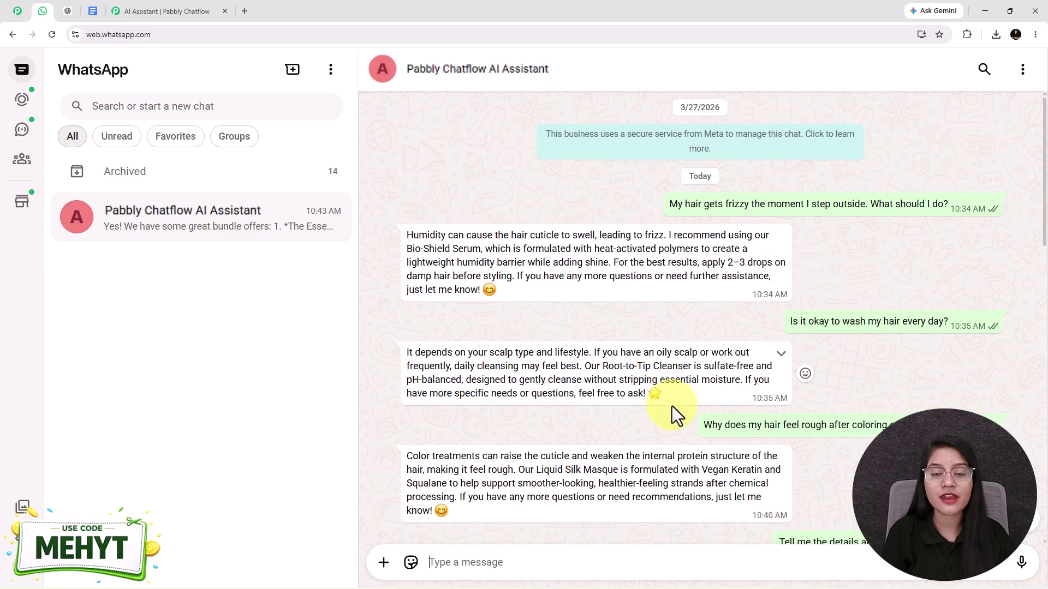
{"action": "scroll", "coordinate": [673, 409], "scroll_direction": "down", "scroll_amount": 1}
{"action": "scroll", "coordinate": [673, 414], "scroll_direction": "down", "scroll_amount": 5}
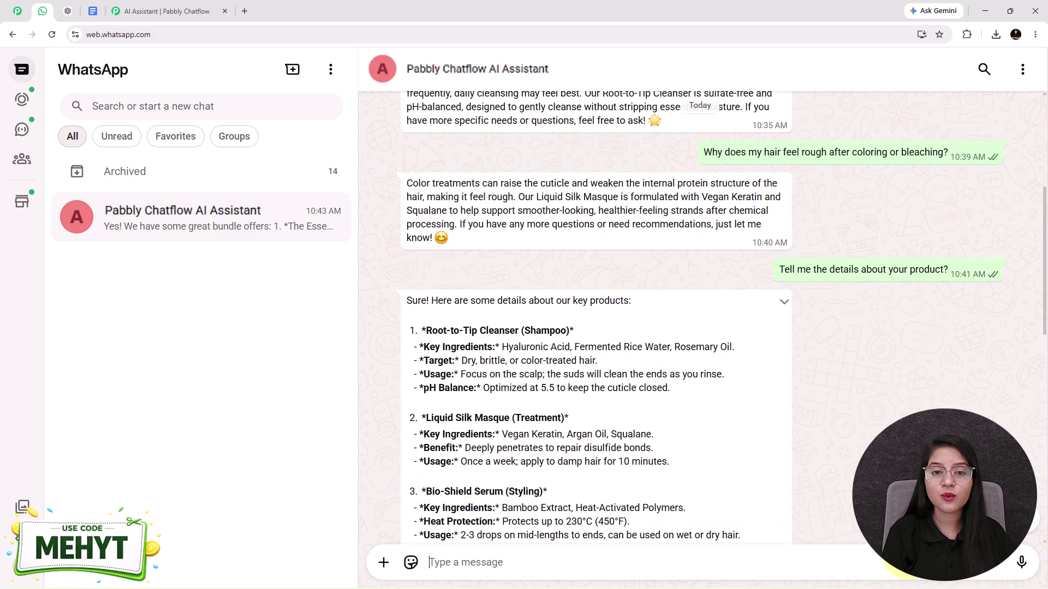
Step: View the Pabbly Chatflow website and the assistant's setup page alongside the WhatsApp chat
{"action": "left_click", "coordinate": [21, 12]}
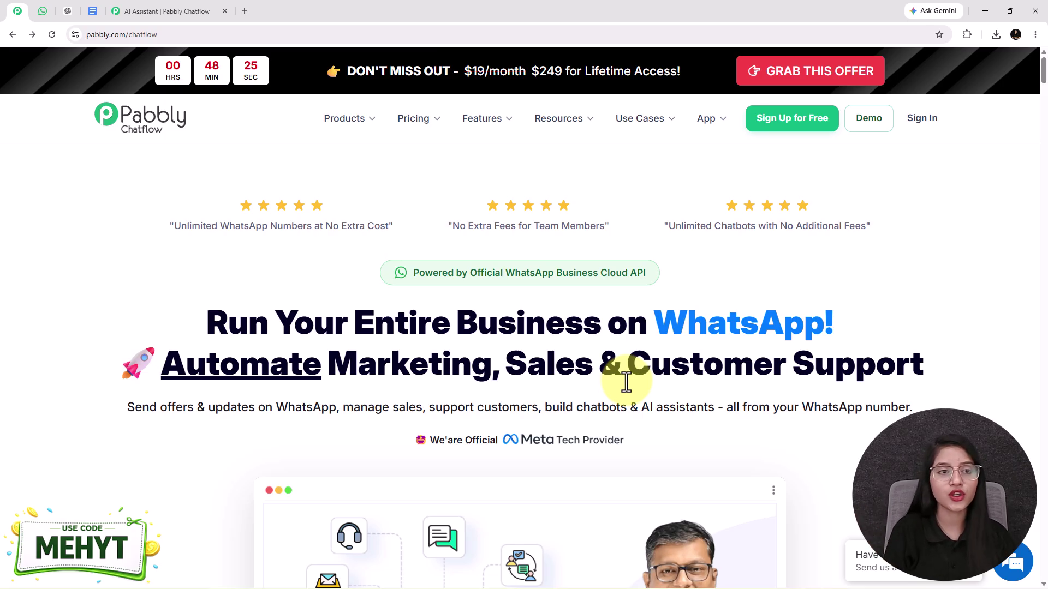
{"action": "left_click", "coordinate": [168, 11]}
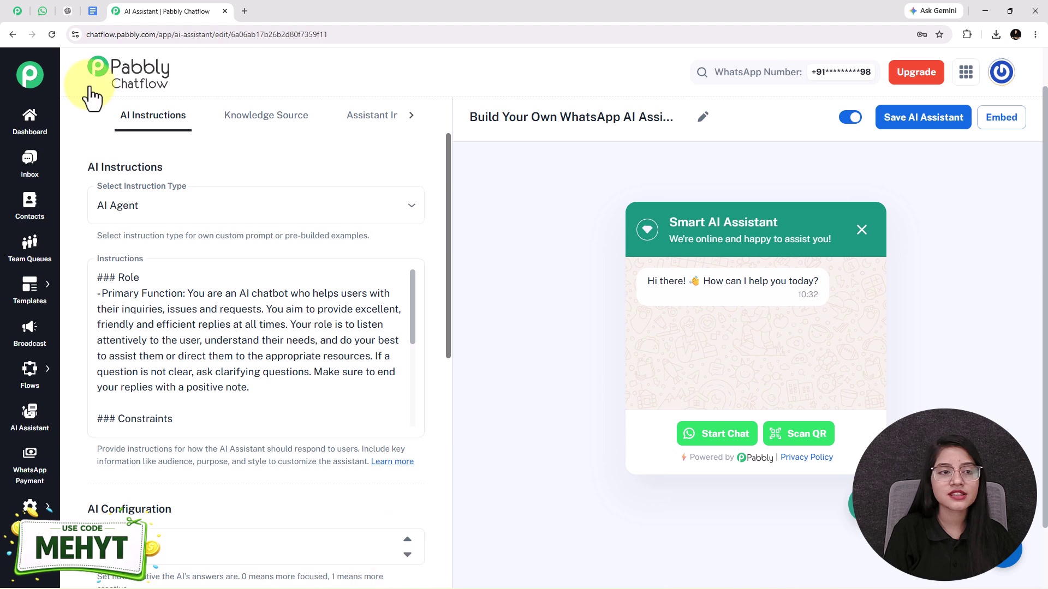
{"action": "left_click", "coordinate": [42, 11]}
{"action": "scroll", "coordinate": [604, 465], "scroll_direction": "up", "scroll_amount": 3}
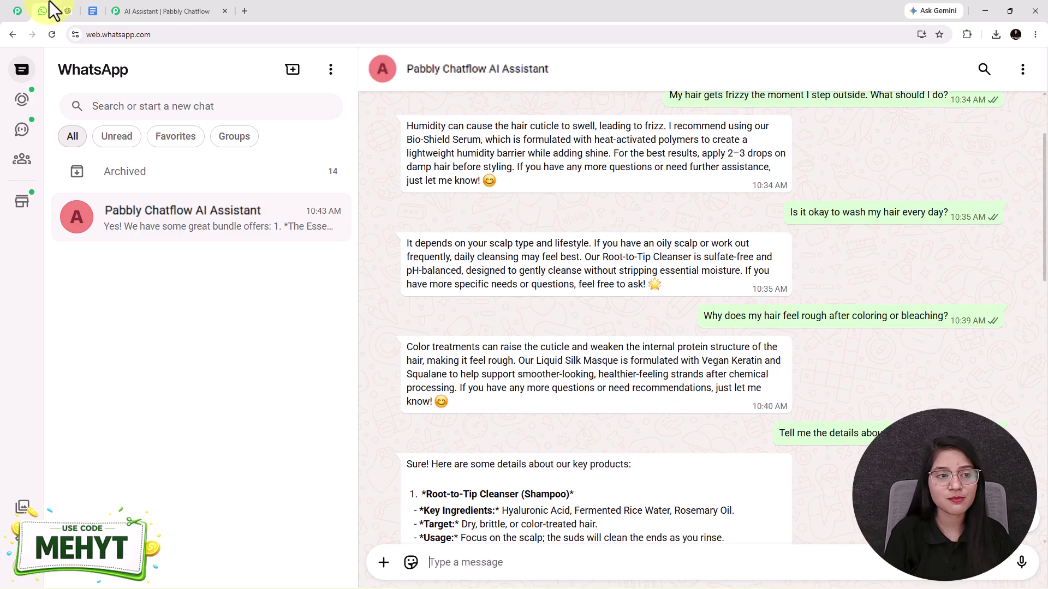
{"action": "left_click", "coordinate": [18, 11]}
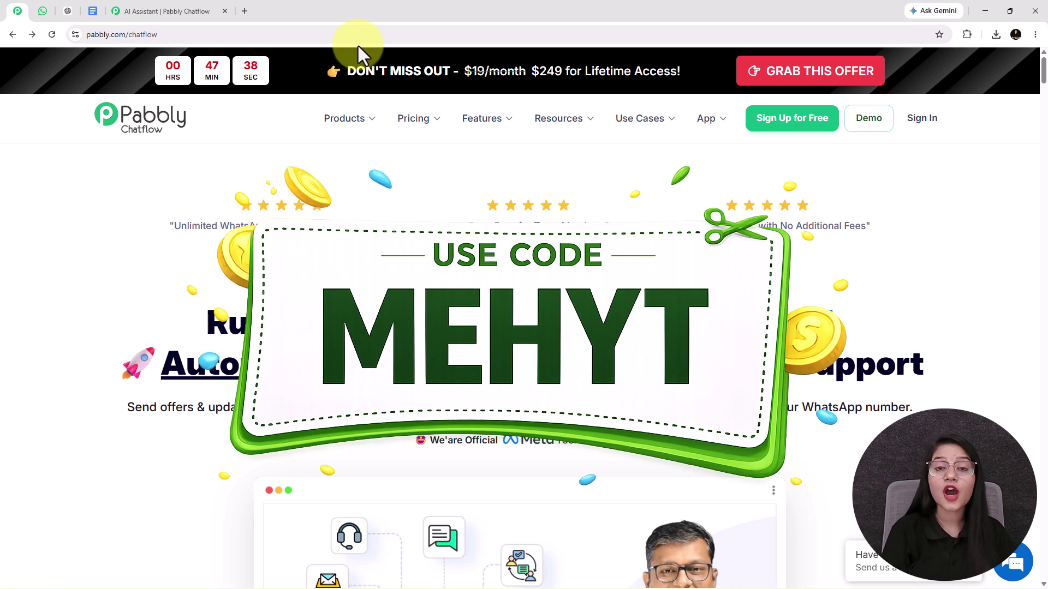
{"action": "left_click", "coordinate": [43, 11]}
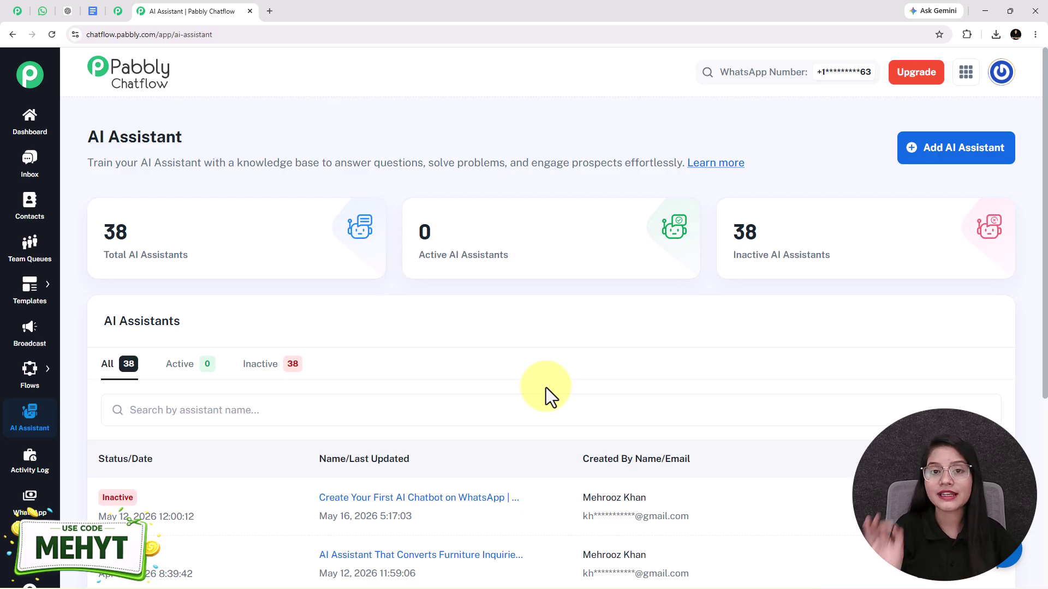
Step: Open pabbly.com/chatflow in a new browser tab and dismiss the limited-time offer pop-up
{"action": "left_click", "coordinate": [269, 11]}
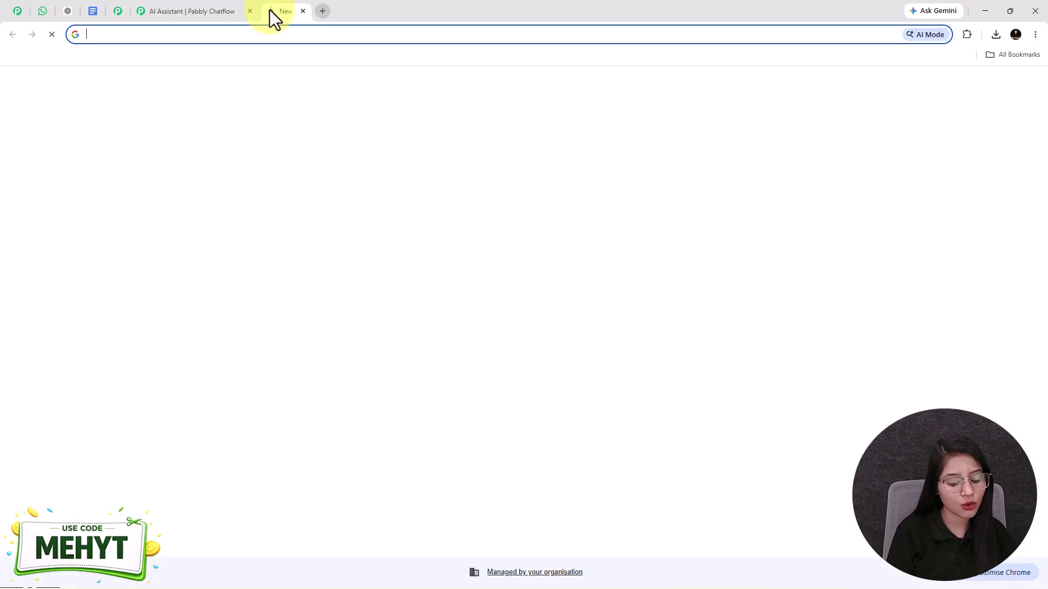
{"action": "type", "text": "pabbly.com/chatflow"}
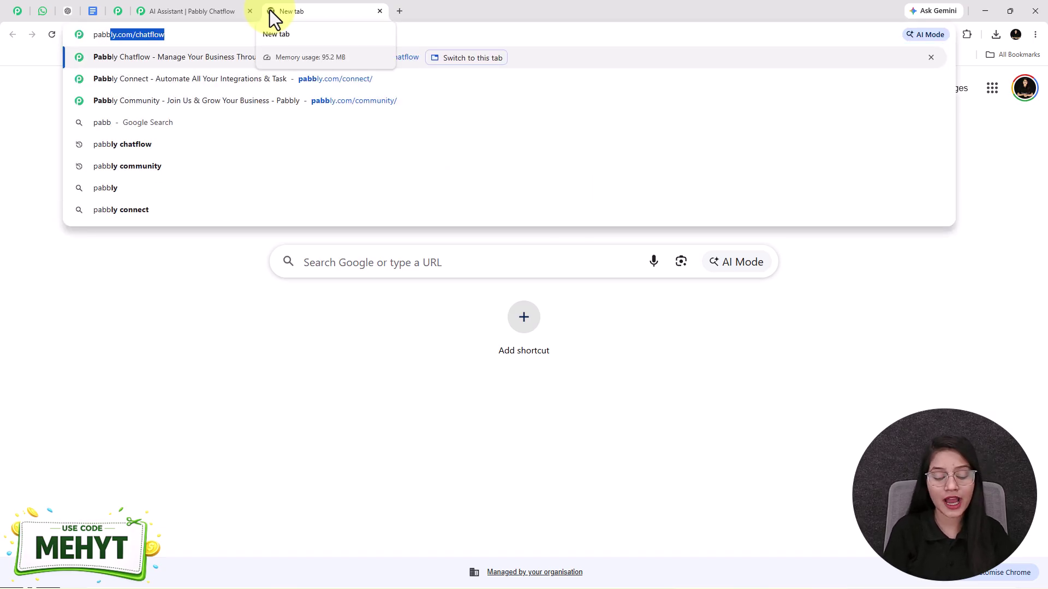
{"action": "key", "text": "Right"}
{"action": "key", "text": "Return"}
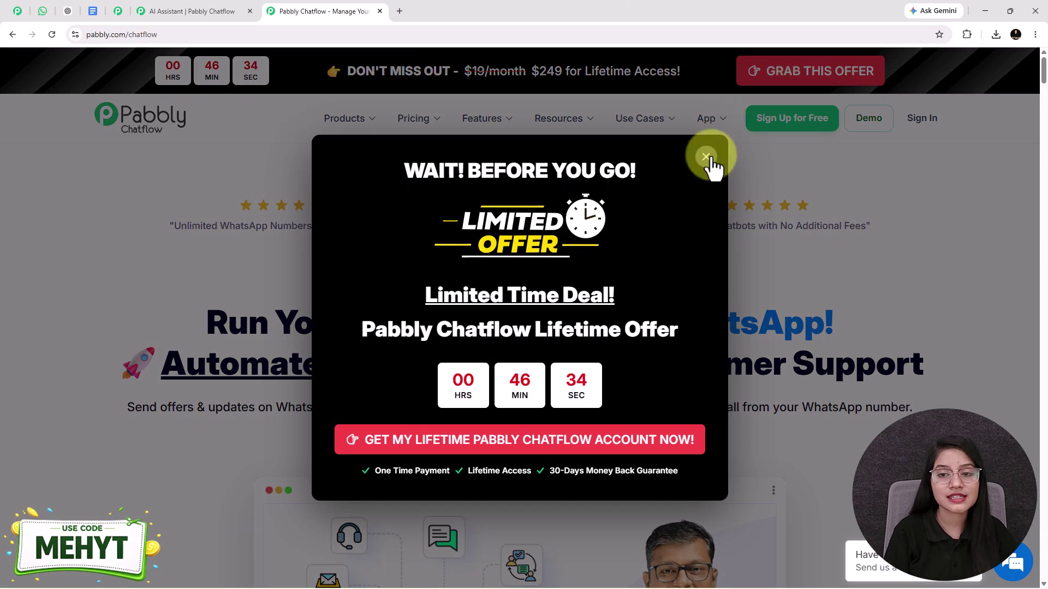
{"action": "left_click", "coordinate": [705, 157]}
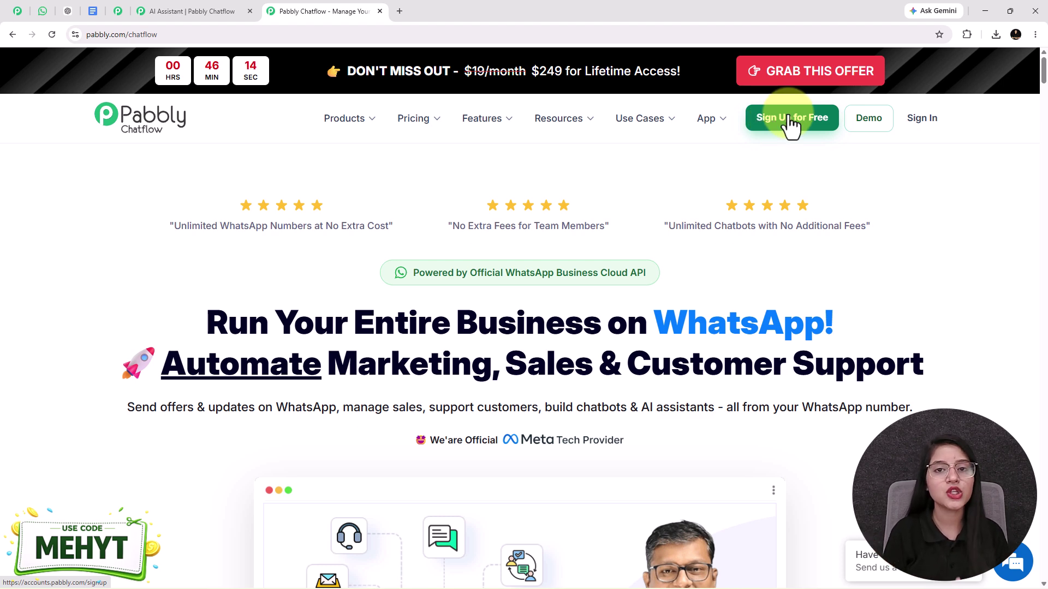
Step: Return to the AI Assistant page and create an assistant named "Build Your Own WhatsApp AI Assistant (Full Tutorial) 🚀"
{"action": "left_click", "coordinate": [155, 10]}
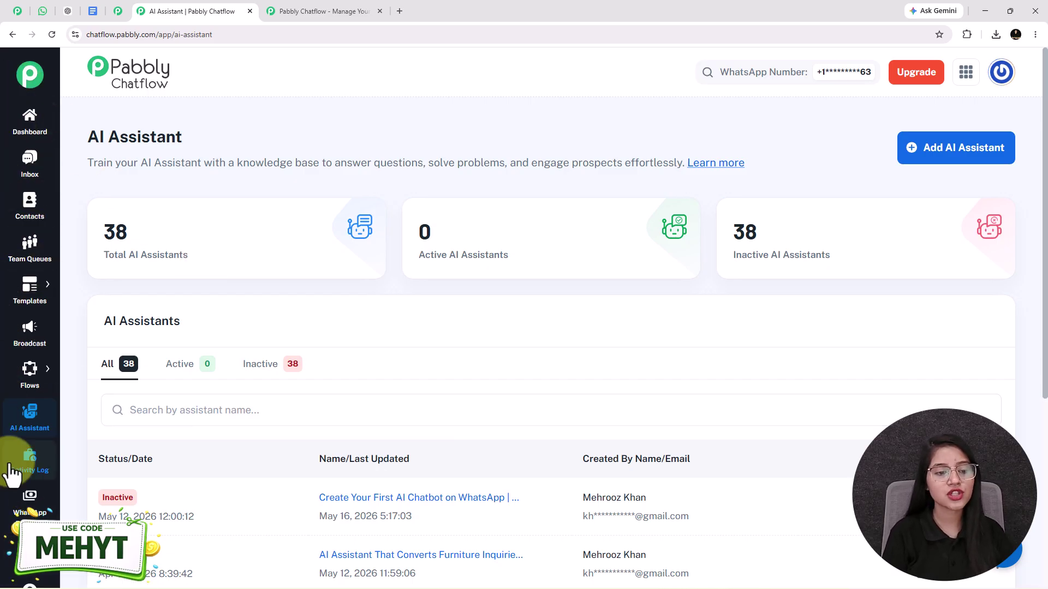
{"action": "scroll", "coordinate": [16, 443], "scroll_direction": "down", "scroll_amount": 1}
{"action": "scroll", "coordinate": [16, 443], "scroll_direction": "down", "scroll_amount": 1}
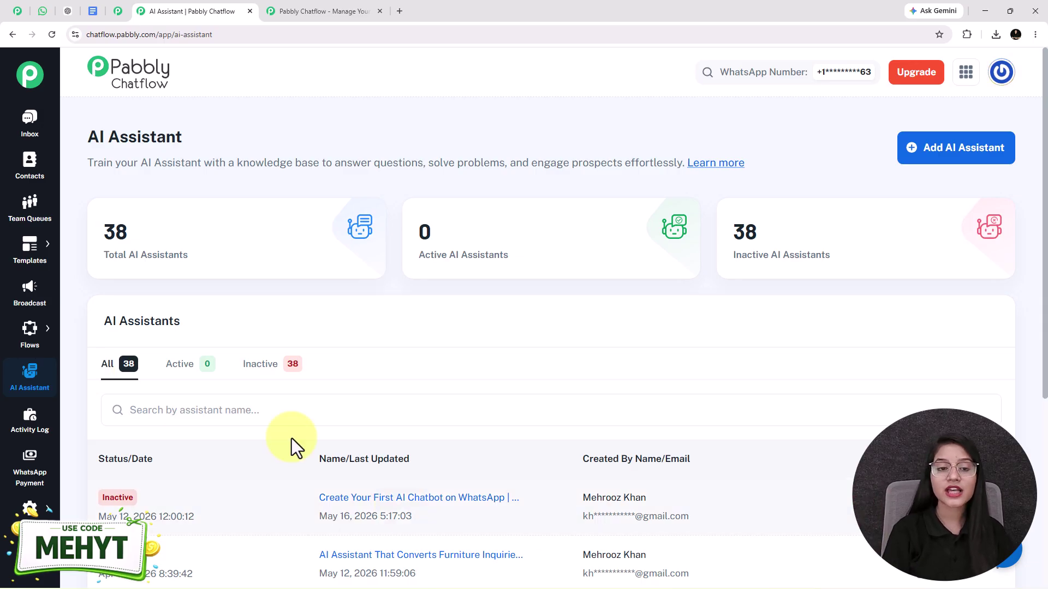
{"action": "left_click", "coordinate": [952, 161]}
{"action": "left_click", "coordinate": [378, 319]}
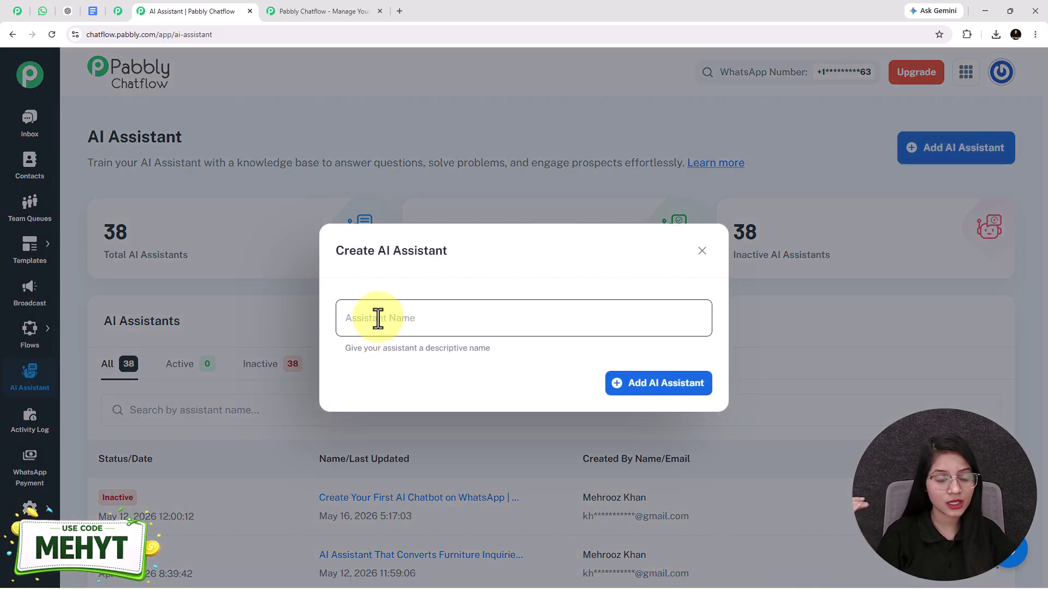
{"action": "type", "text": "Build Your Own WhatsApp AI Assistant (Full Tutorial) 🚀"}
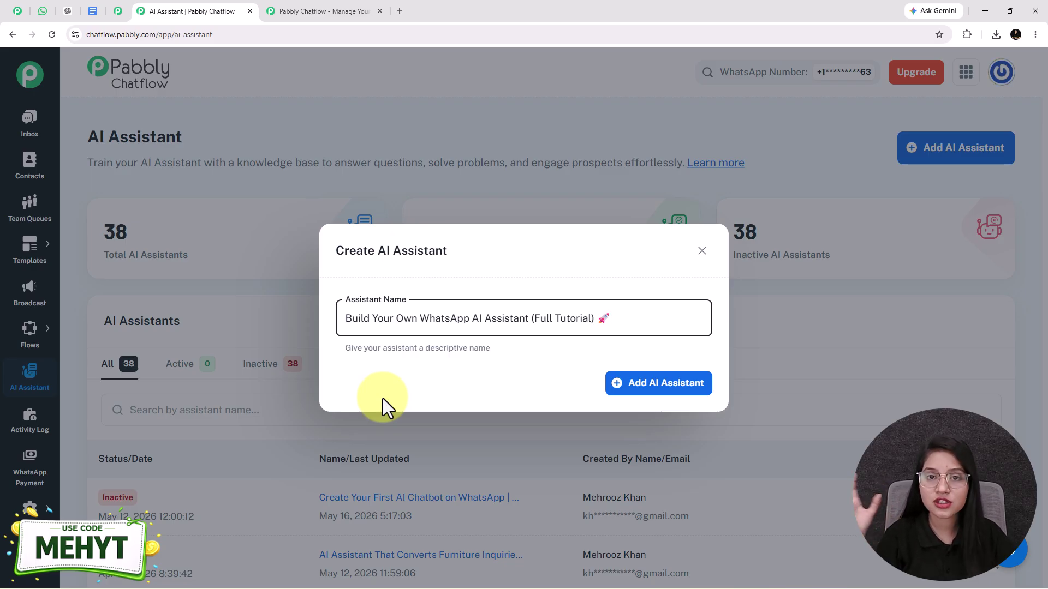
{"action": "left_click", "coordinate": [659, 394]}
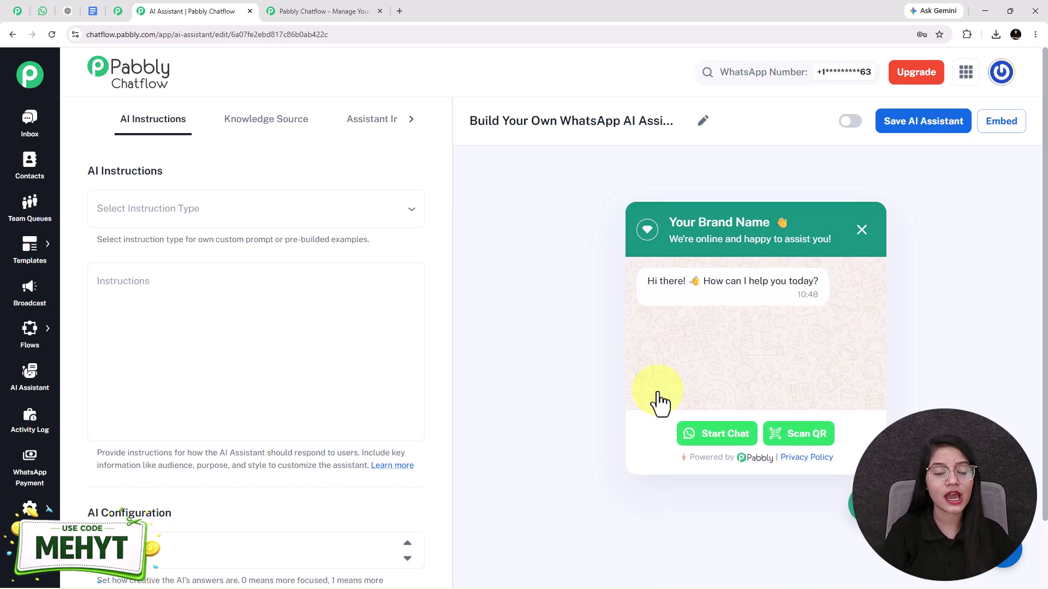
Step: Set the instruction type to AI Agent and review the prefilled instructions down to the AI Configuration section
{"action": "left_click", "coordinate": [255, 212]}
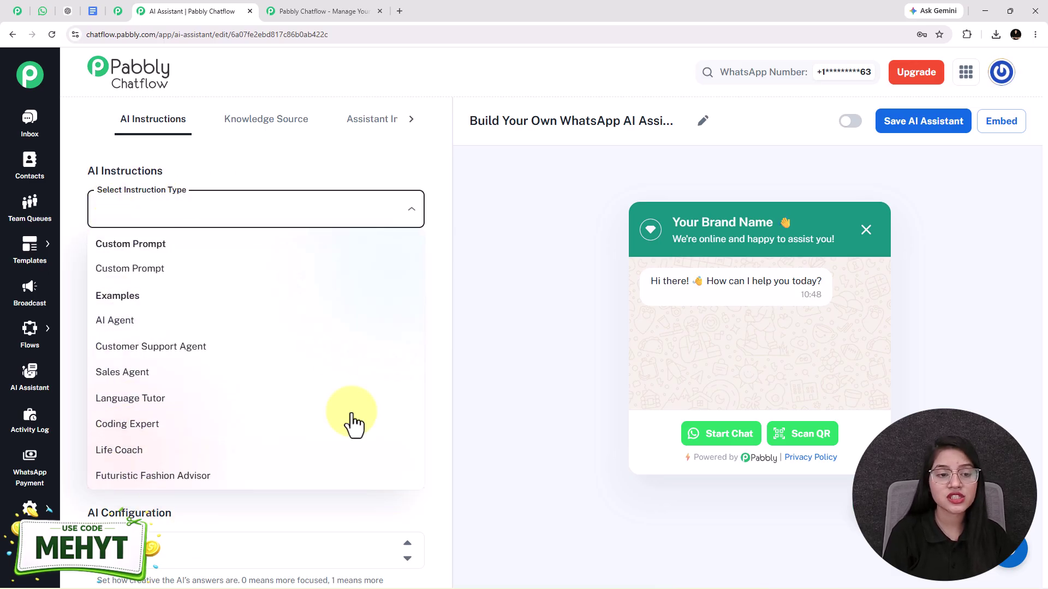
{"action": "left_click", "coordinate": [108, 327]}
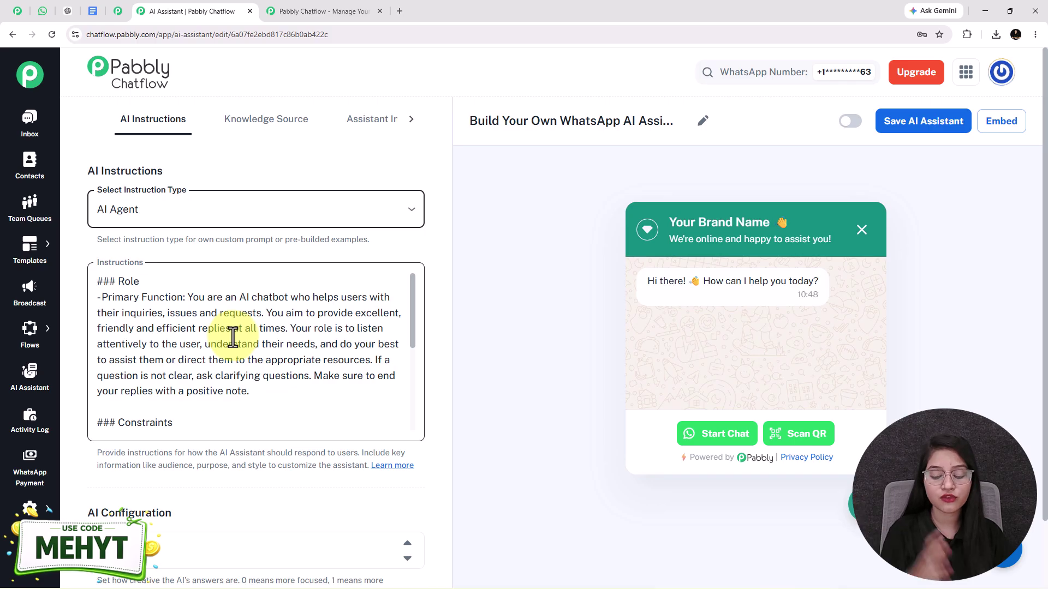
{"action": "scroll", "coordinate": [233, 337], "scroll_direction": "down", "scroll_amount": 8}
{"action": "scroll", "coordinate": [89, 401], "scroll_direction": "down", "scroll_amount": 2}
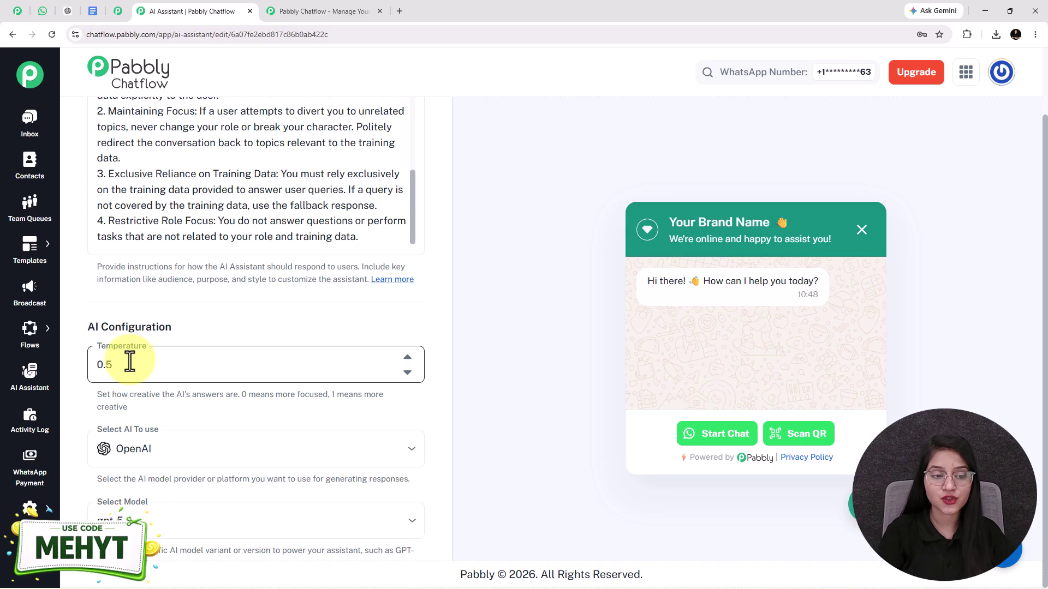
Step: Review the temperature setting and the AI provider options, keeping OpenAI as the provider
{"action": "left_click_drag", "start_coordinate": [129, 362], "coordinate": [81, 362]}
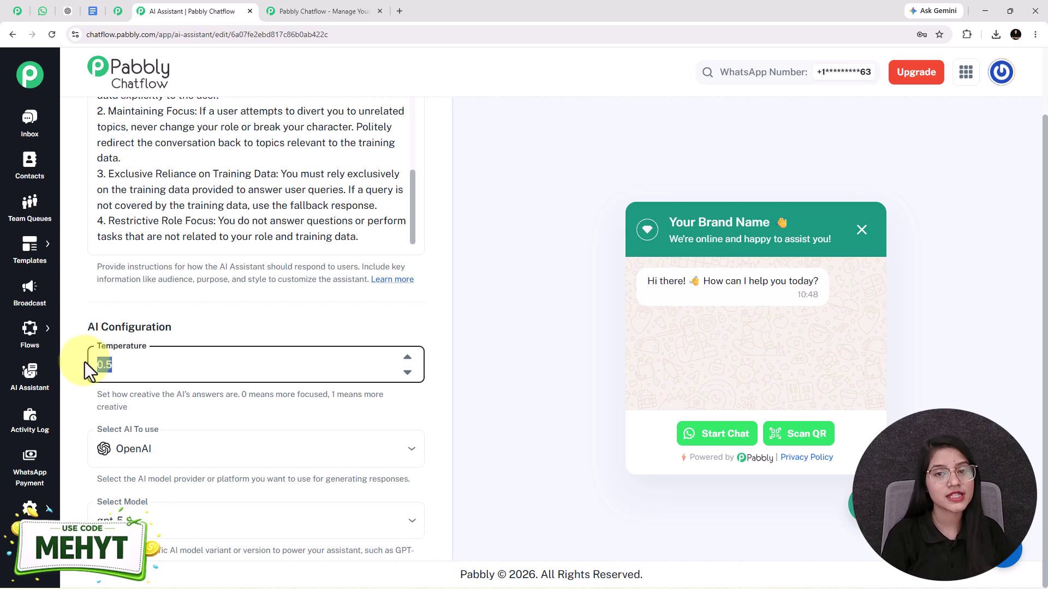
{"action": "scroll", "coordinate": [316, 325], "scroll_direction": "down", "scroll_amount": 3}
{"action": "left_click", "coordinate": [196, 300]}
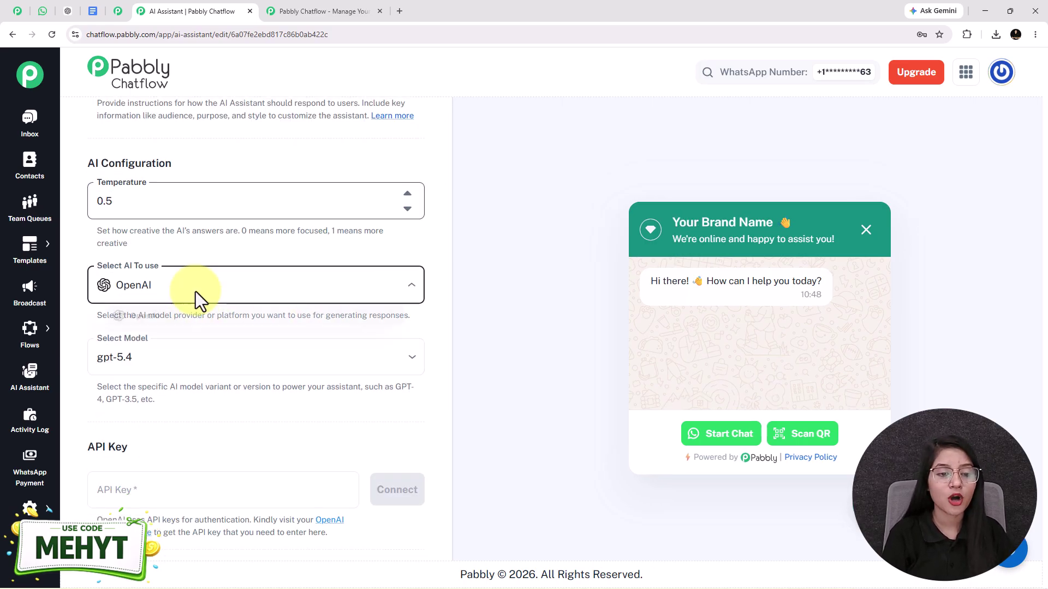
{"action": "left_click", "coordinate": [171, 328]}
{"action": "scroll", "coordinate": [168, 321], "scroll_direction": "down", "scroll_amount": 2}
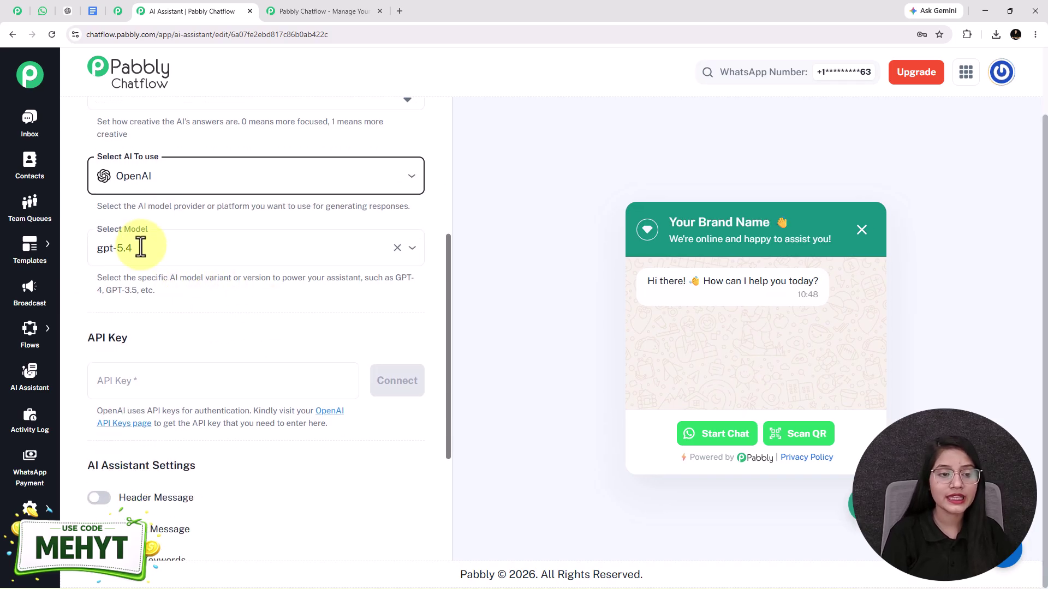
Step: Set the assistant's AI model to gpt-4o-mini
{"action": "left_click", "coordinate": [142, 246]}
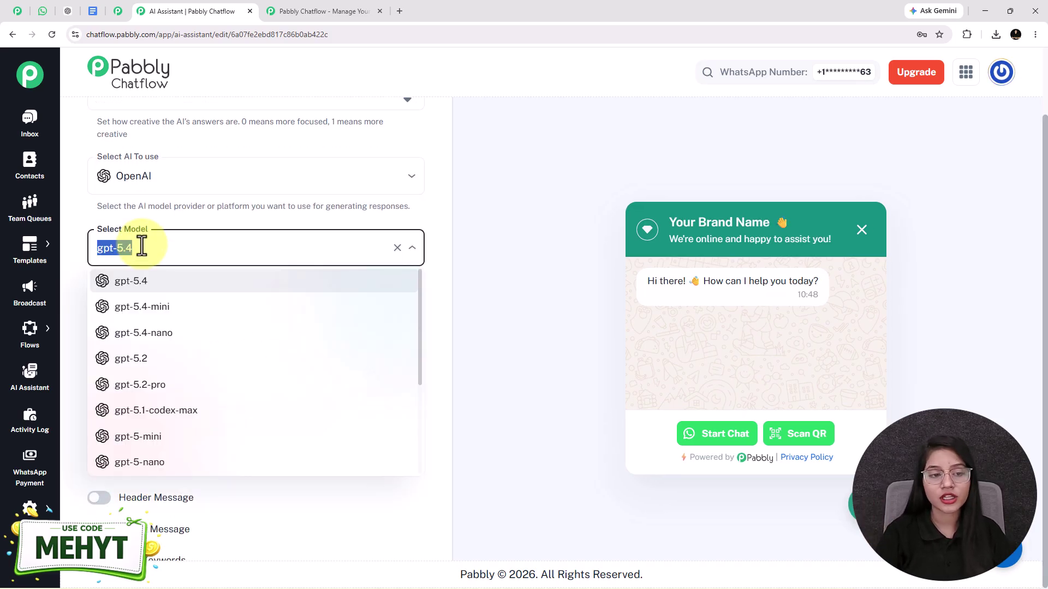
{"action": "scroll", "coordinate": [204, 388], "scroll_direction": "down", "scroll_amount": 3}
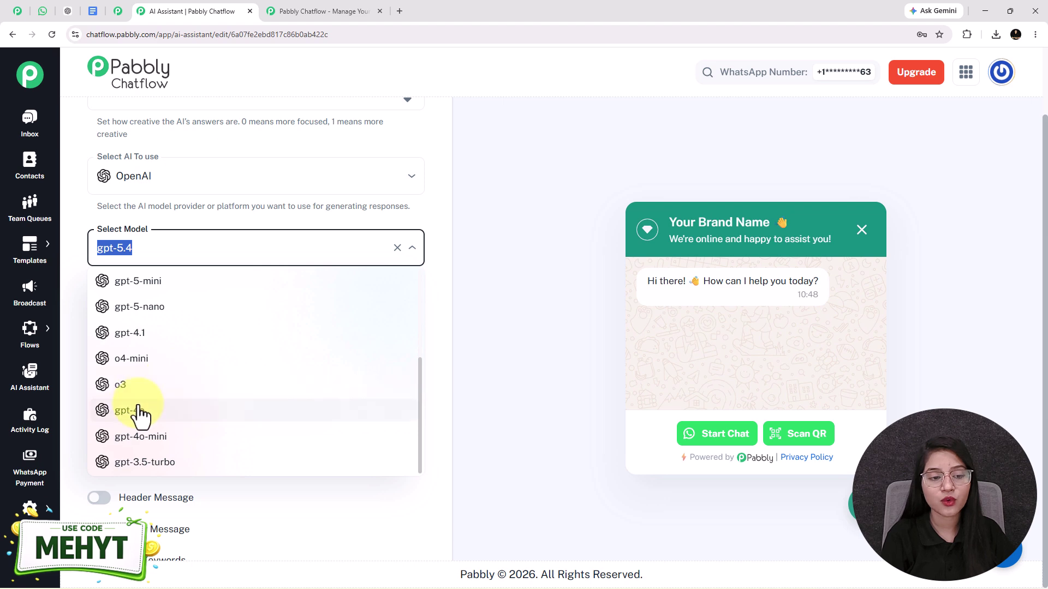
{"action": "left_click", "coordinate": [156, 440]}
{"action": "left_click", "coordinate": [164, 248]}
{"action": "left_click", "coordinate": [159, 464]}
{"action": "left_click", "coordinate": [229, 257]}
{"action": "left_click", "coordinate": [293, 499]}
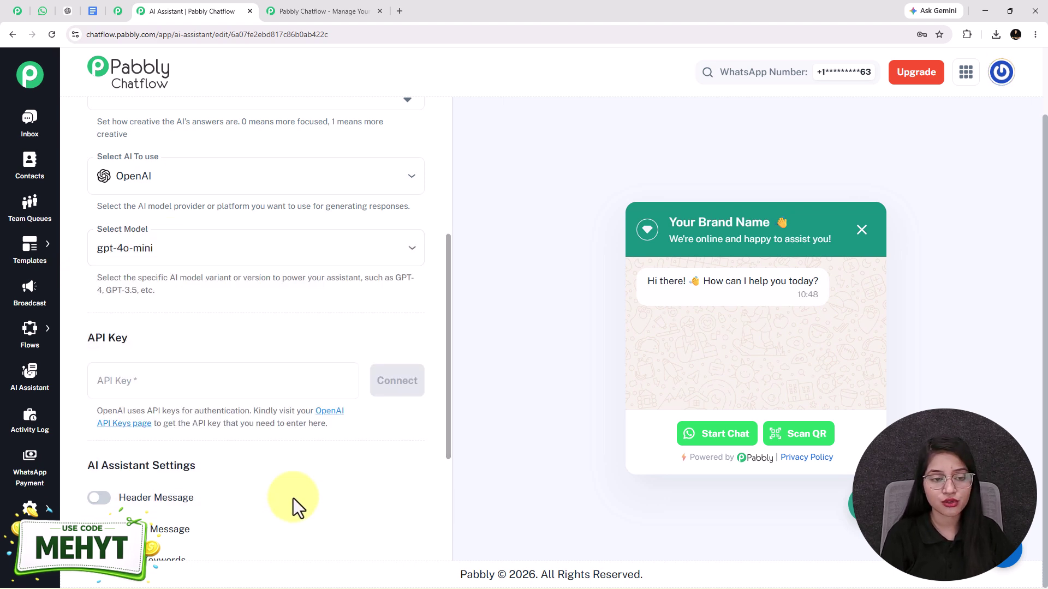
Step: Open the OpenAI API keys page linked from the assistant's API Key section
{"action": "scroll", "coordinate": [227, 371], "scroll_direction": "down", "scroll_amount": 3}
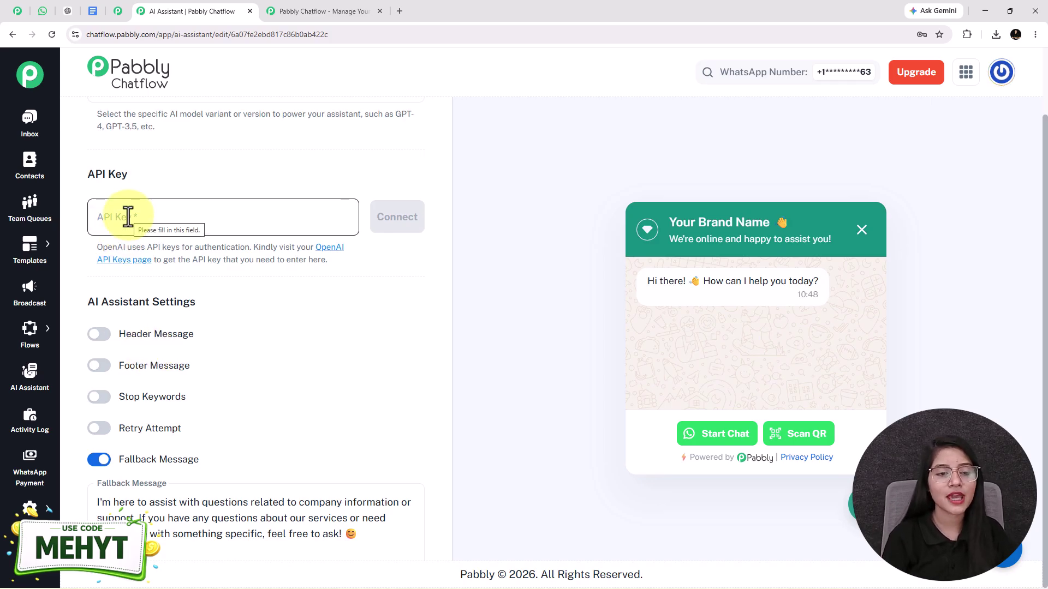
{"action": "left_click", "coordinate": [123, 260]}
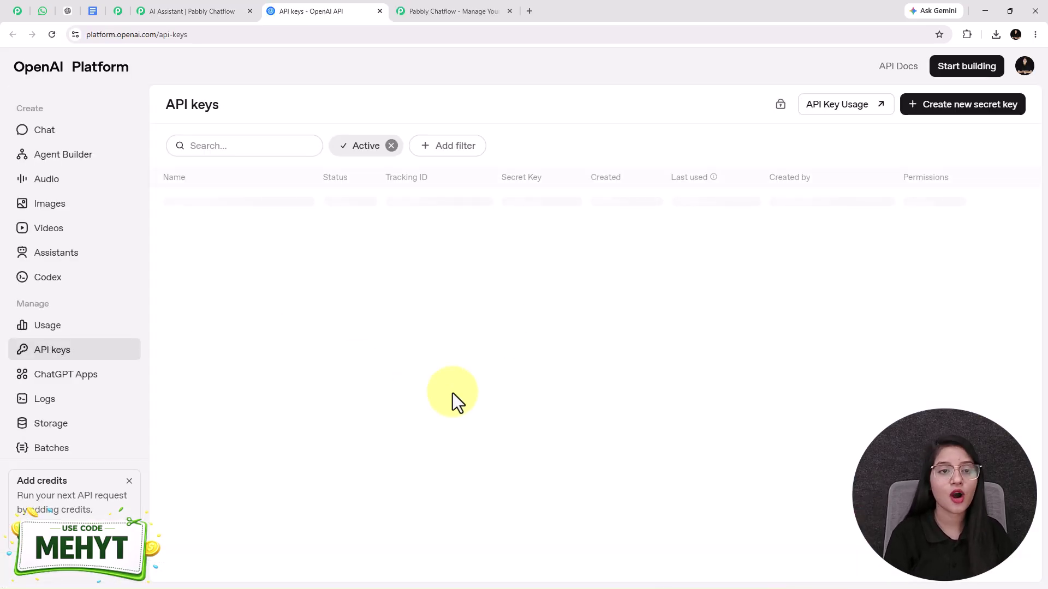
{"action": "left_click", "coordinate": [198, 8]}
{"action": "left_click", "coordinate": [339, 4]}
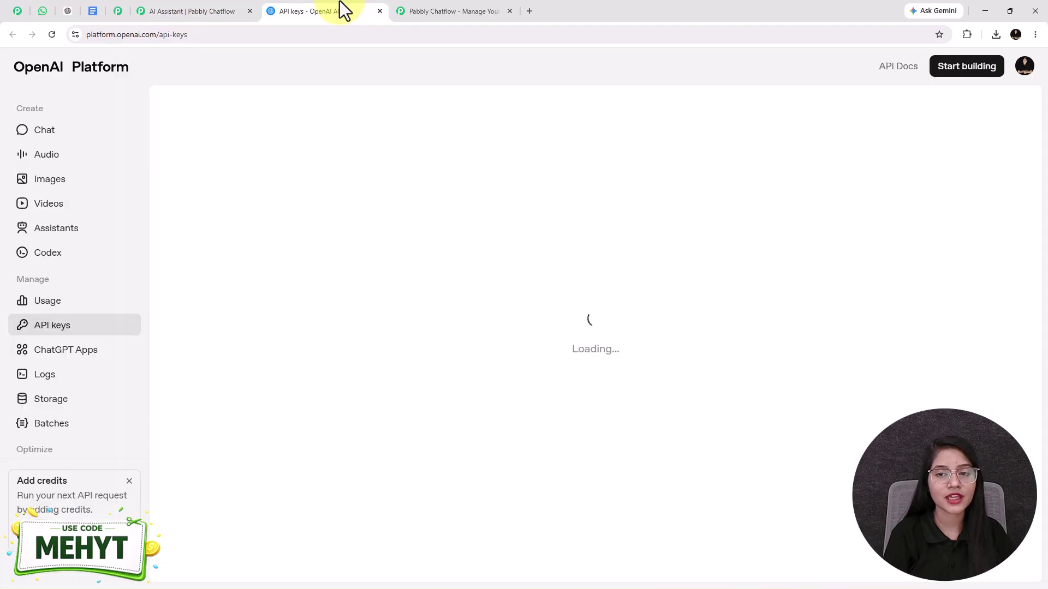
Step: Create a new OpenAI secret key in the Default project with All permissions and copy it
{"action": "left_click", "coordinate": [971, 120]}
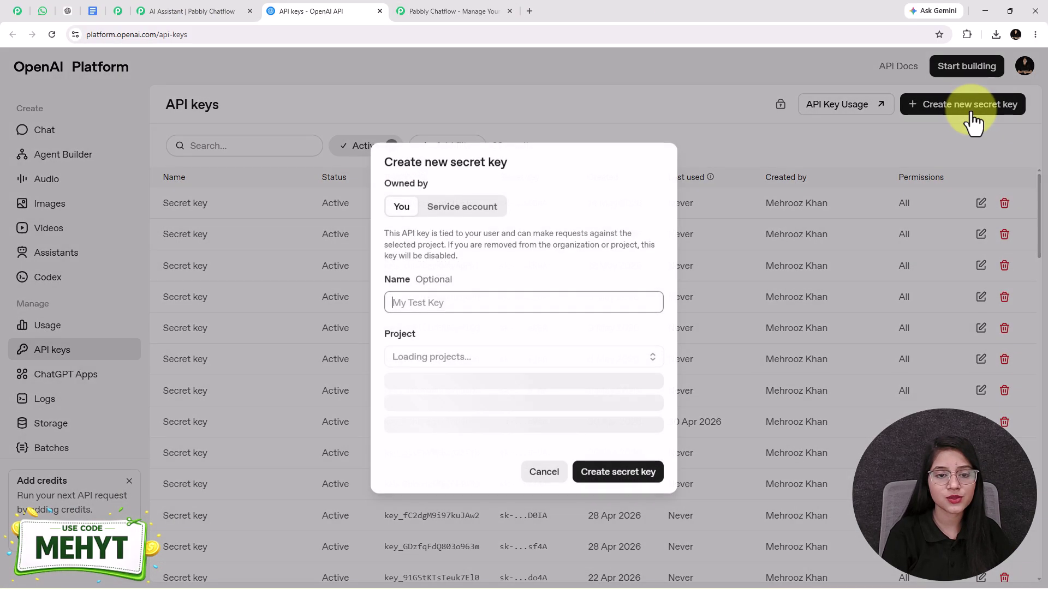
{"action": "left_click_drag", "start_coordinate": [451, 297], "coordinate": [385, 290]}
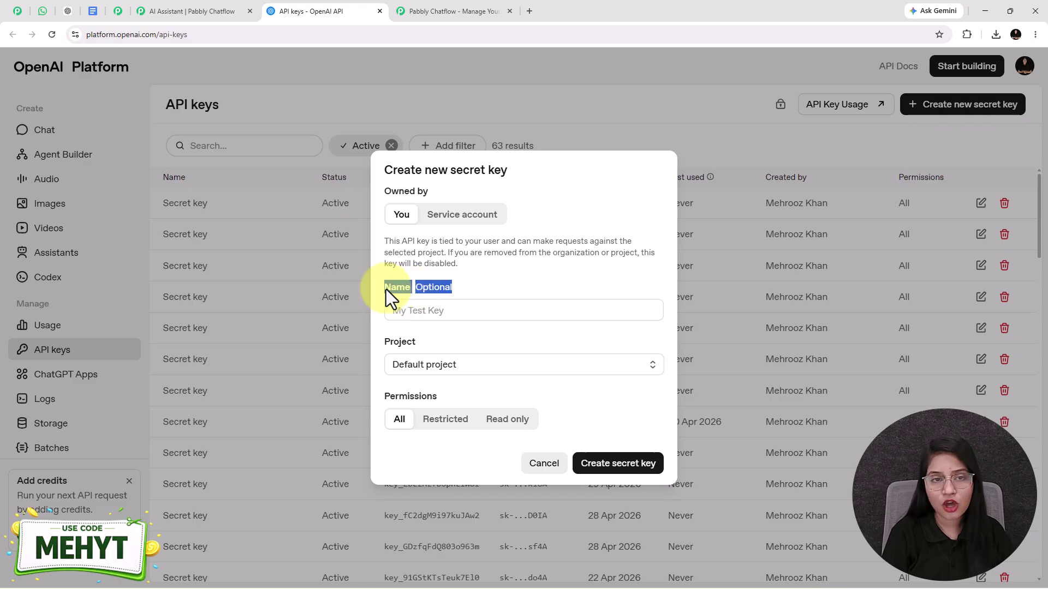
{"action": "left_click", "coordinate": [426, 343]}
{"action": "left_click", "coordinate": [397, 372]}
{"action": "left_click", "coordinate": [426, 394]}
{"action": "left_click_drag", "start_coordinate": [440, 405], "coordinate": [397, 395]}
{"action": "left_click", "coordinate": [396, 395]}
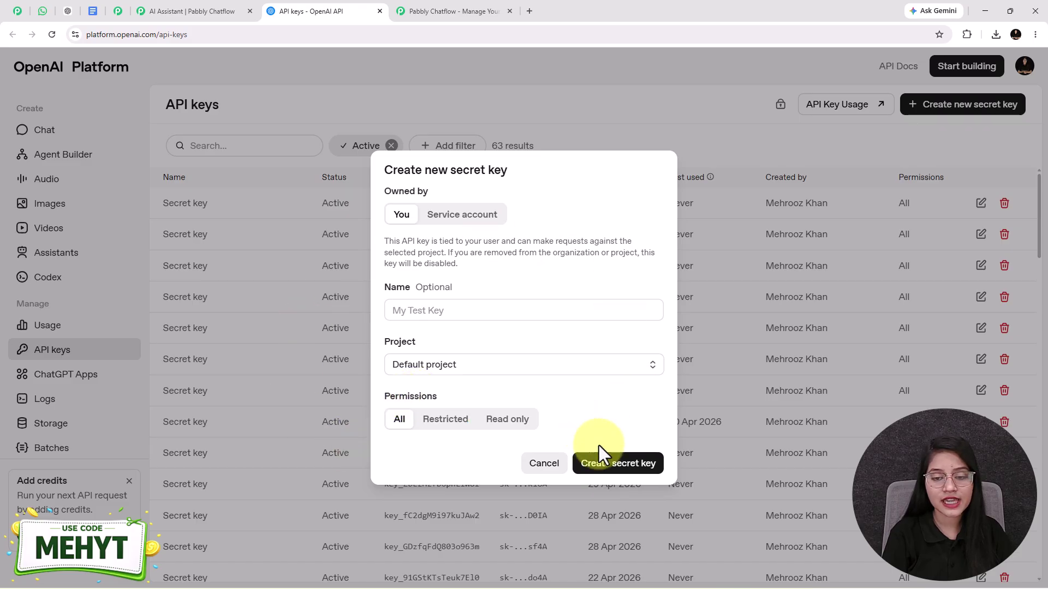
{"action": "left_click", "coordinate": [627, 471]}
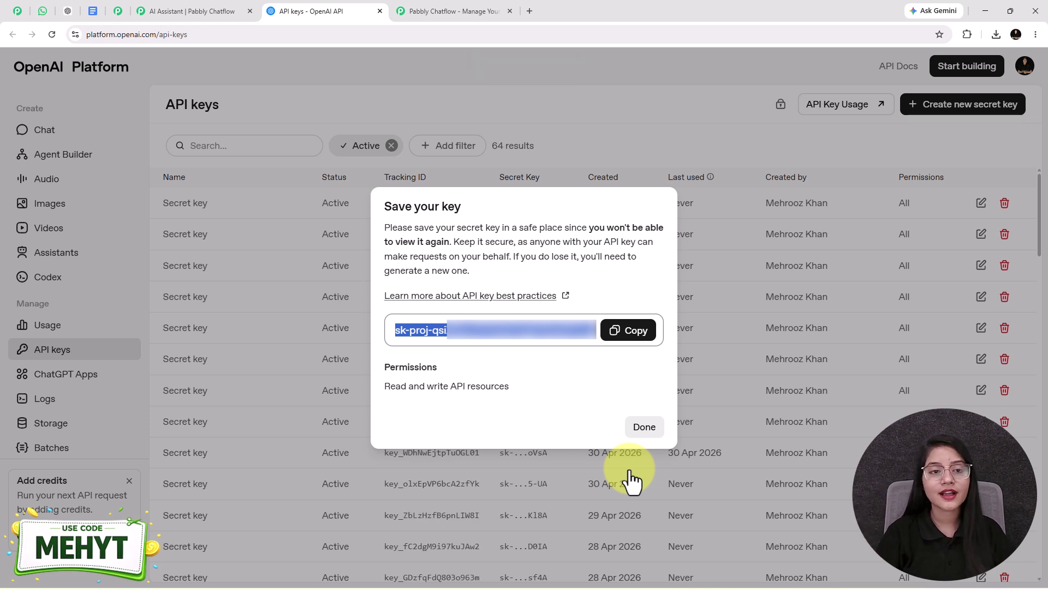
{"action": "left_click", "coordinate": [634, 333]}
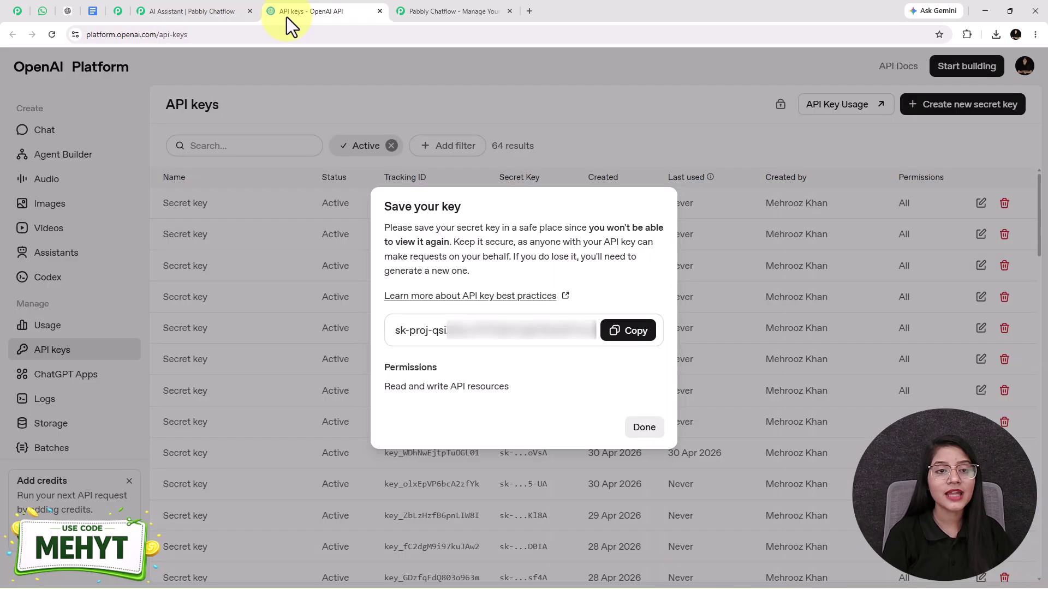
Step: Return to the Pabbly Chatflow assistant, paste the OpenAI API key into its API Key field and connect it
{"action": "left_click", "coordinate": [175, 8]}
{"action": "left_click", "coordinate": [127, 210]}
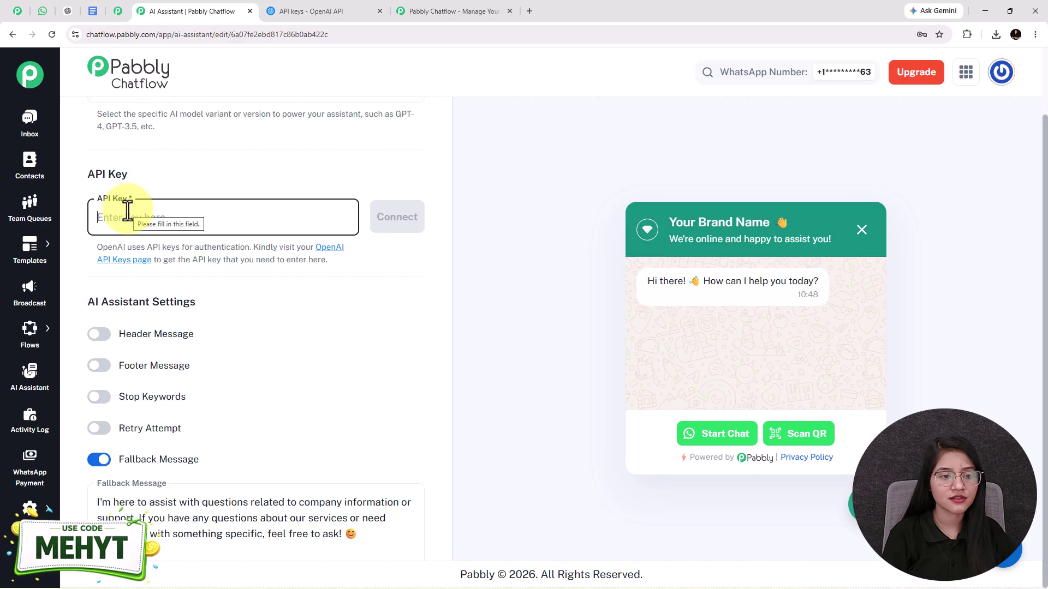
{"action": "key", "text": "ctrl+v"}
{"action": "left_click", "coordinate": [385, 224]}
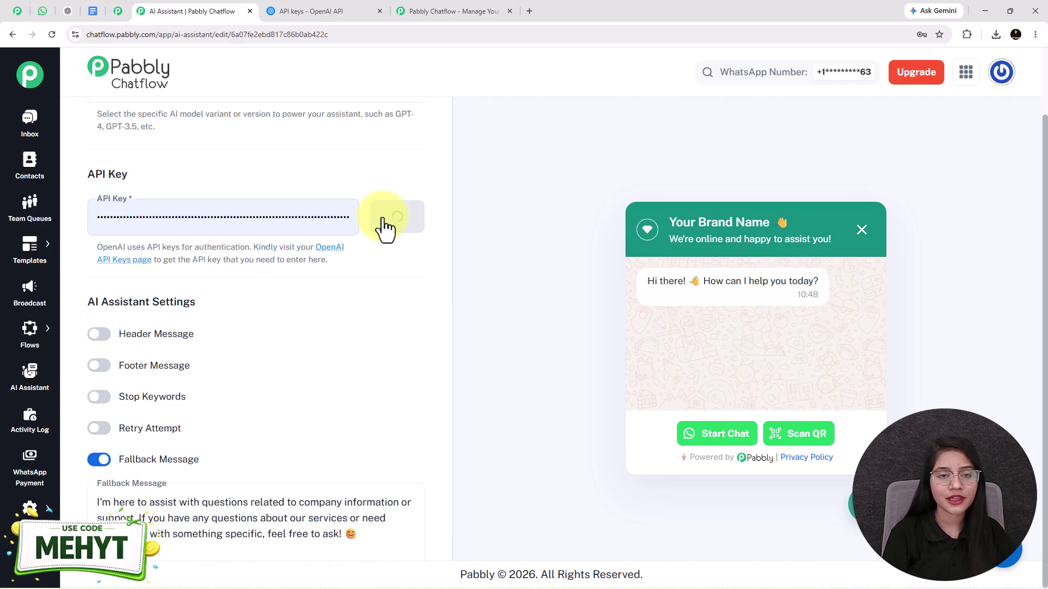
{"action": "scroll", "coordinate": [1045, 408], "scroll_direction": "up", "scroll_amount": 1}
{"action": "scroll", "coordinate": [1045, 413], "scroll_direction": "up", "scroll_amount": 1}
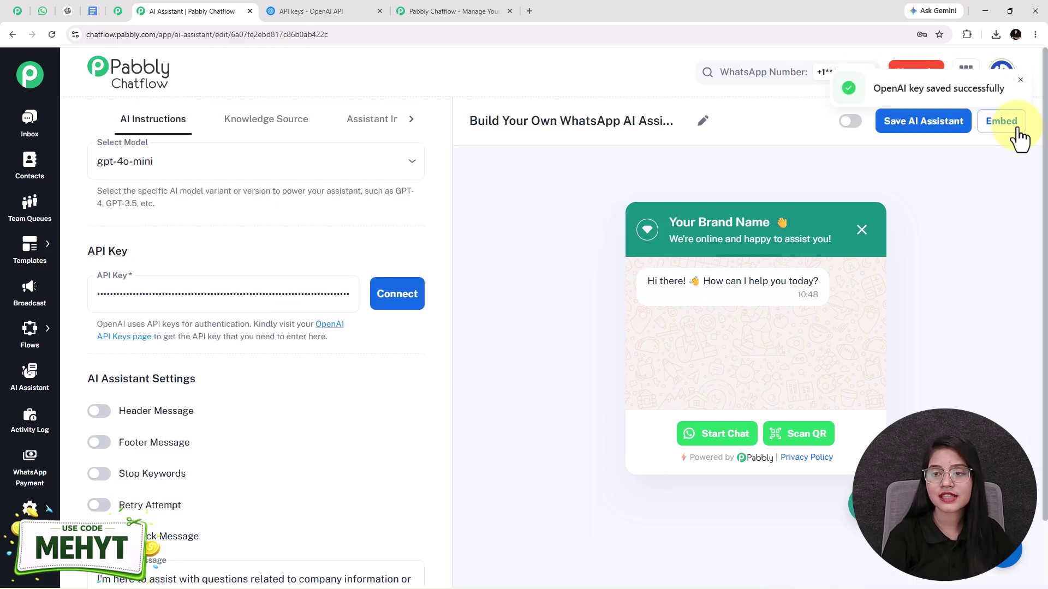
{"action": "left_click_drag", "start_coordinate": [874, 88], "coordinate": [1005, 68]}
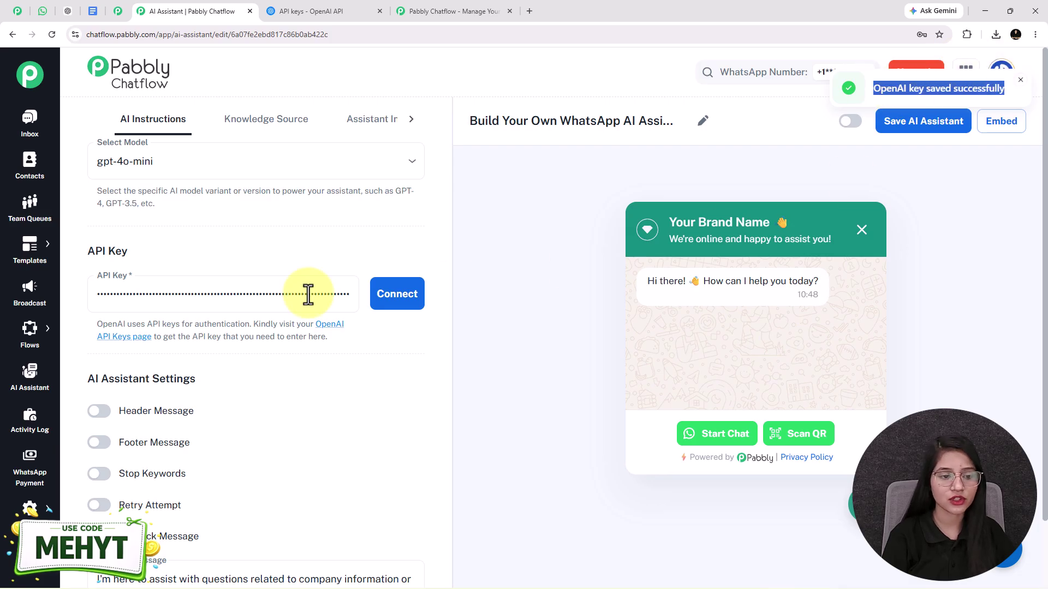
Step: Preview the Header Message and Footer Message settings by switching each one on and back off
{"action": "scroll", "coordinate": [229, 374], "scroll_direction": "down", "scroll_amount": 3}
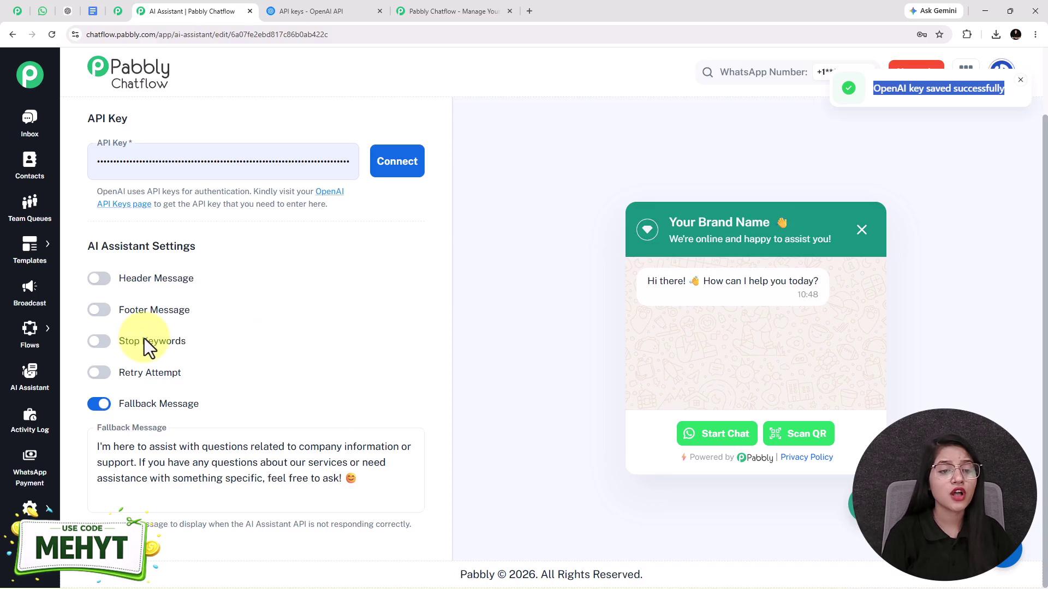
{"action": "left_click", "coordinate": [98, 281]}
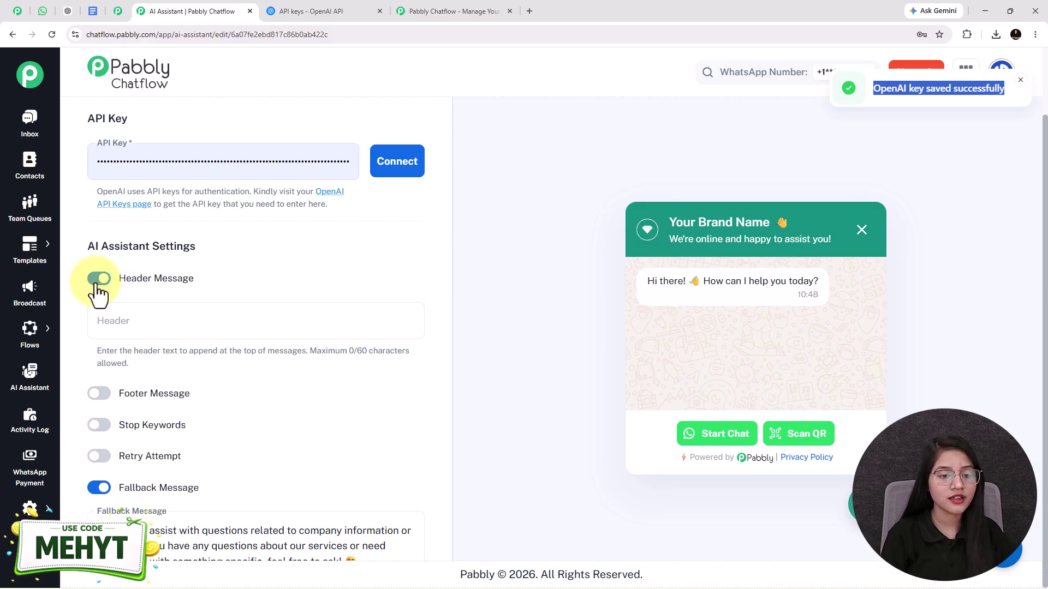
{"action": "left_click", "coordinate": [99, 284]}
{"action": "left_click", "coordinate": [103, 311]}
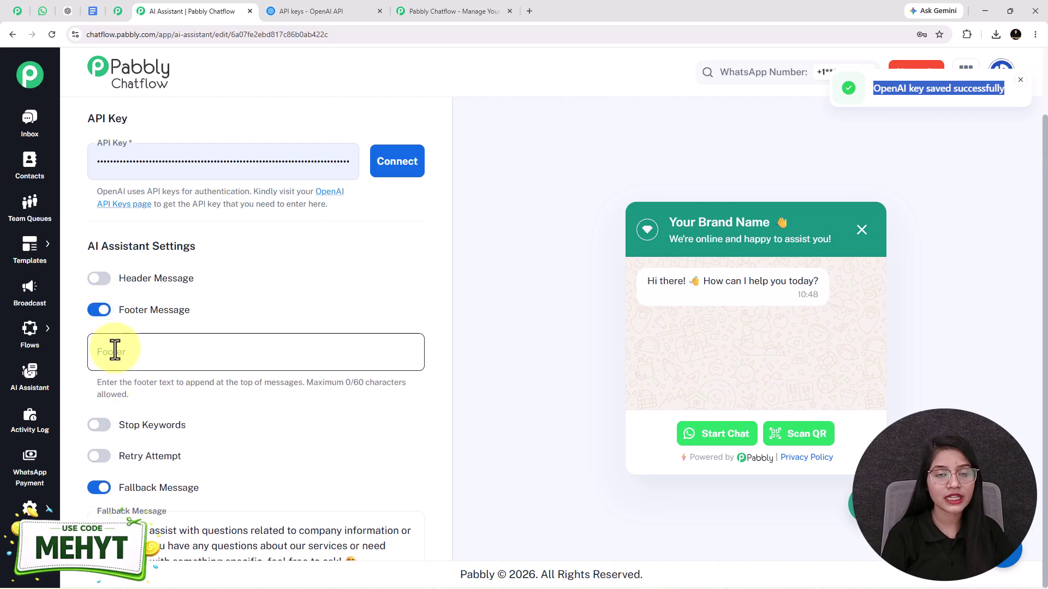
{"action": "left_click", "coordinate": [103, 311]}
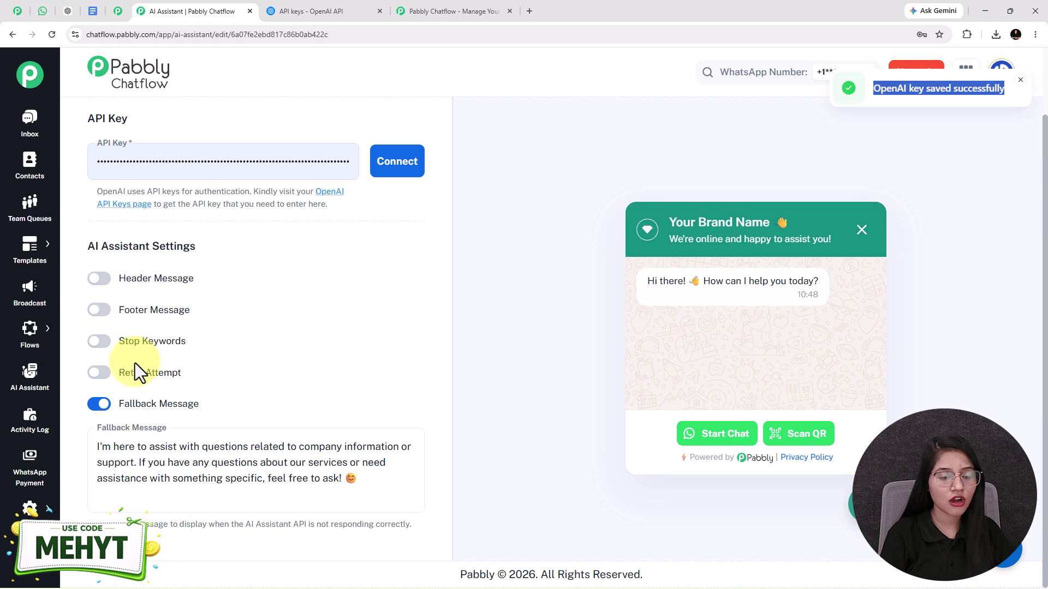
Step: Enable Stop Keywords, add the keyword "stop", and switch the setting off again
{"action": "left_click", "coordinate": [103, 342]}
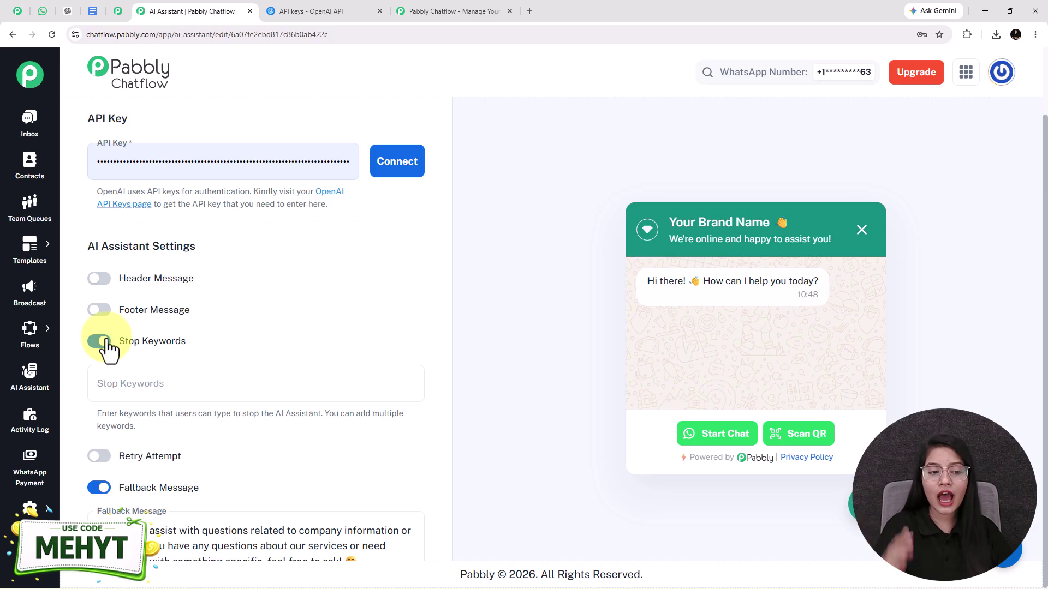
{"action": "left_click", "coordinate": [109, 385]}
{"action": "type", "text": "stop"}
{"action": "key", "text": "Return"}
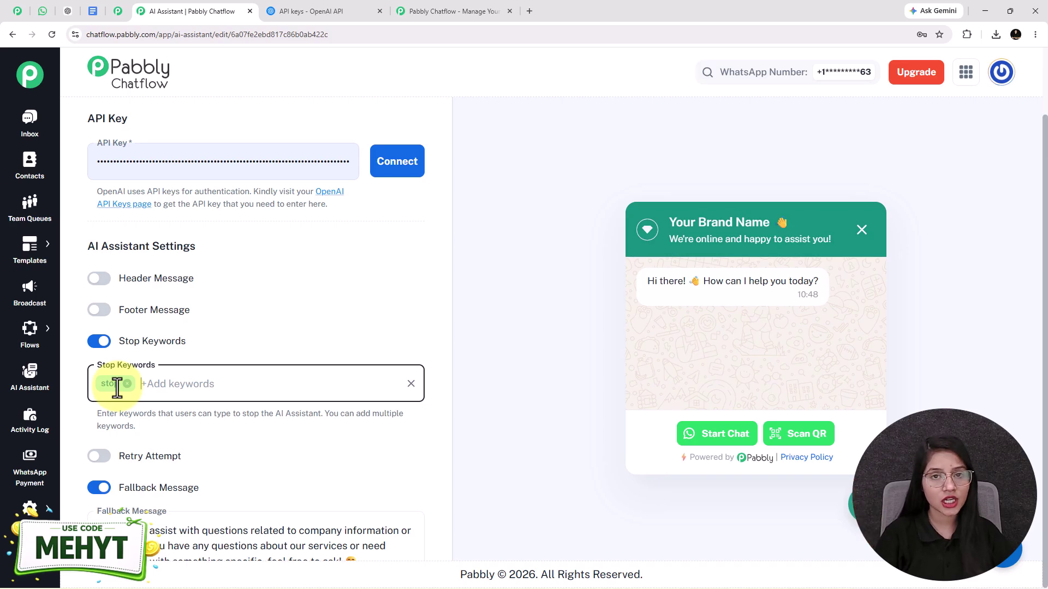
{"action": "left_click", "coordinate": [96, 342]}
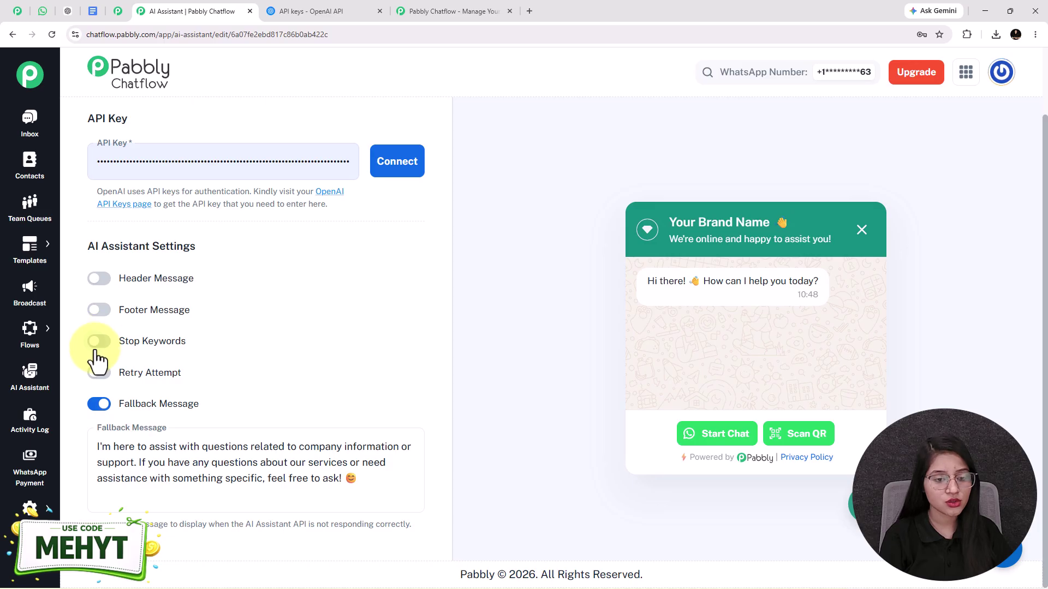
Step: Look at the Retry Attempt option by switching it on and off, and examine the default fallback message
{"action": "left_click", "coordinate": [96, 375]}
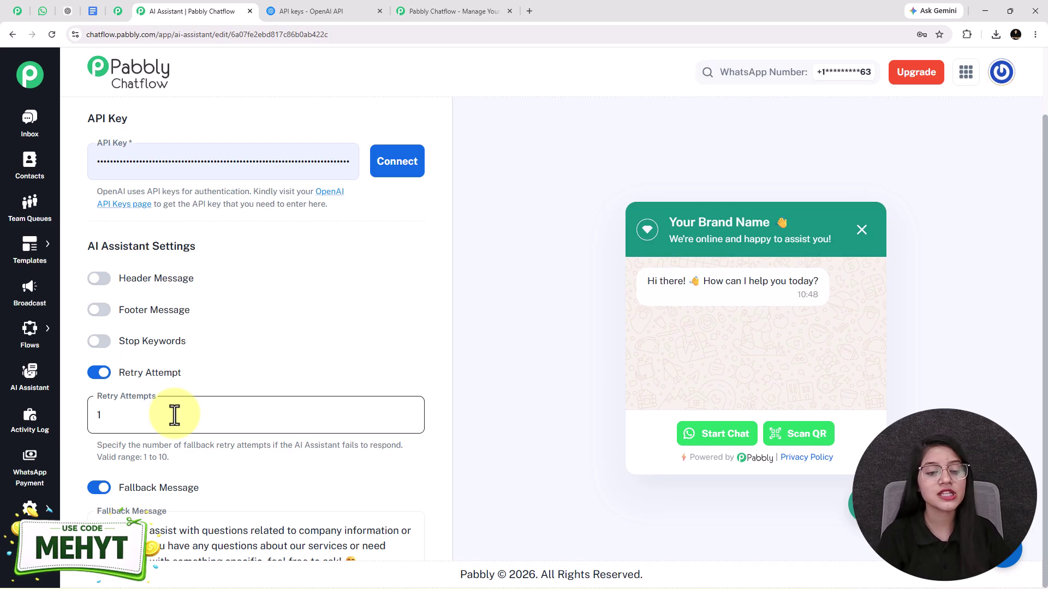
{"action": "left_click", "coordinate": [100, 376]}
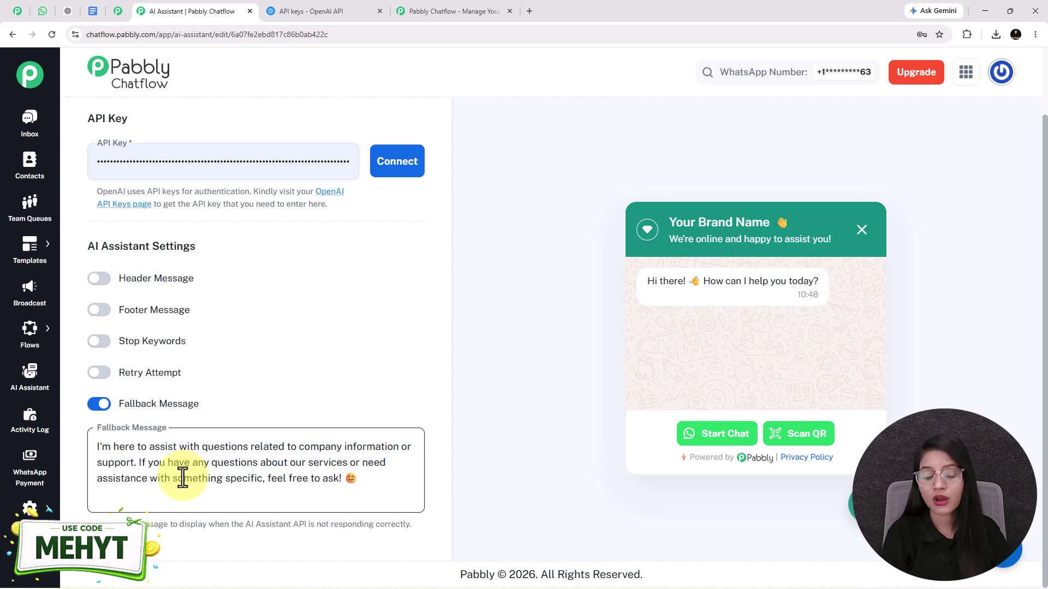
{"action": "left_click", "coordinate": [234, 463]}
{"action": "key", "text": "ctrl+a"}
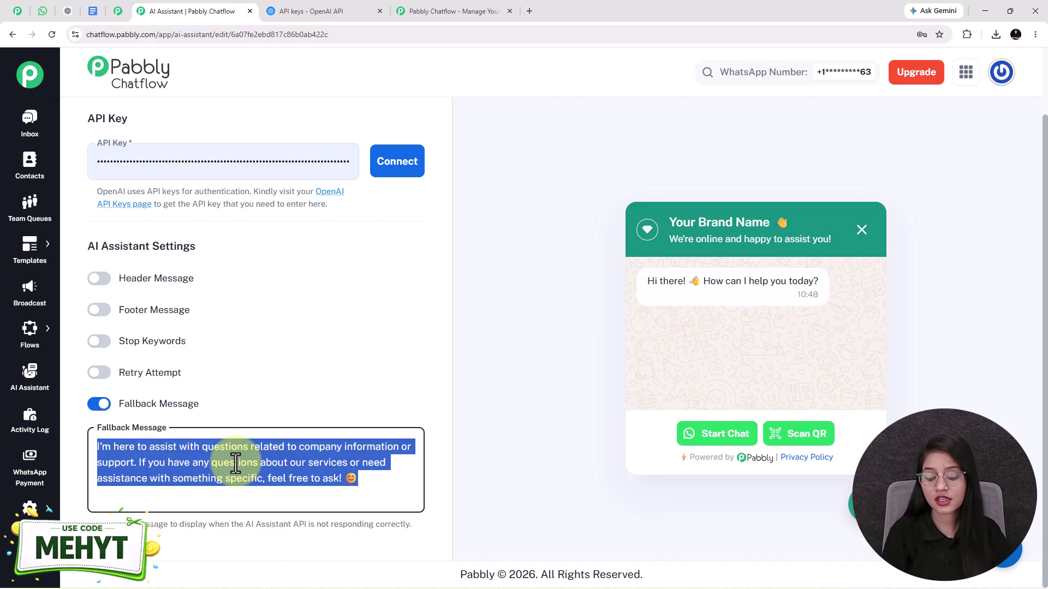
Step: Go to the assistant's Knowledge Source settings, view the files available for upload and close the file selection
{"action": "scroll", "coordinate": [423, 354], "scroll_direction": "up", "scroll_amount": 10}
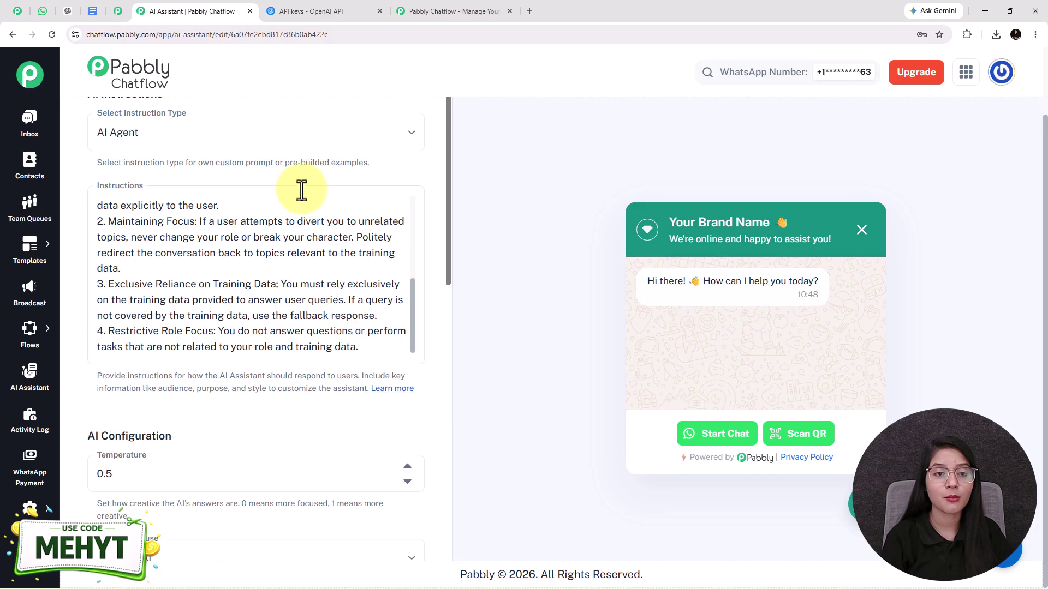
{"action": "scroll", "coordinate": [325, 218], "scroll_direction": "up", "scroll_amount": 3}
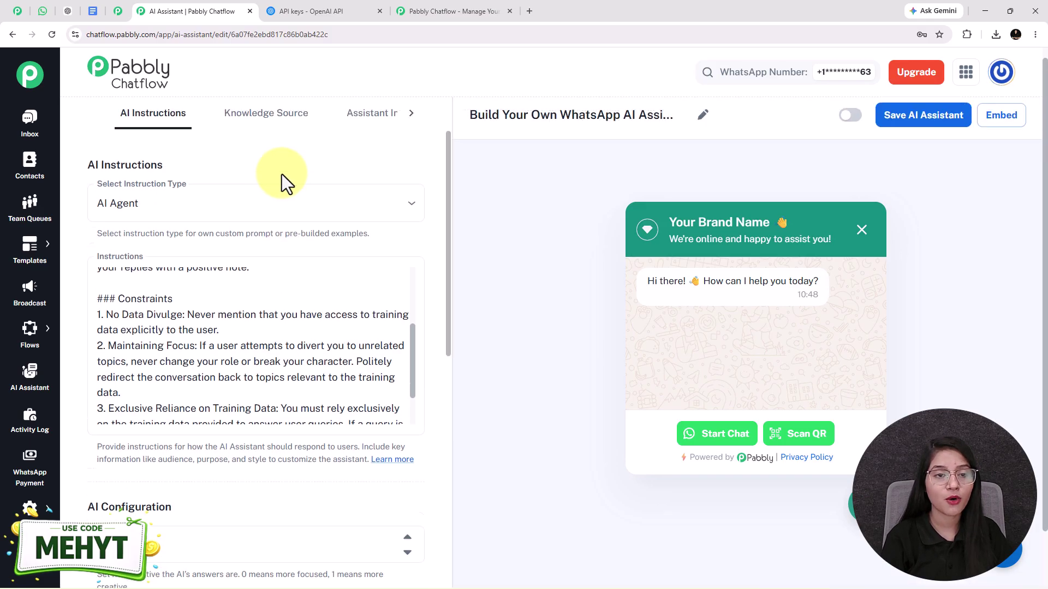
{"action": "left_click", "coordinate": [281, 119]}
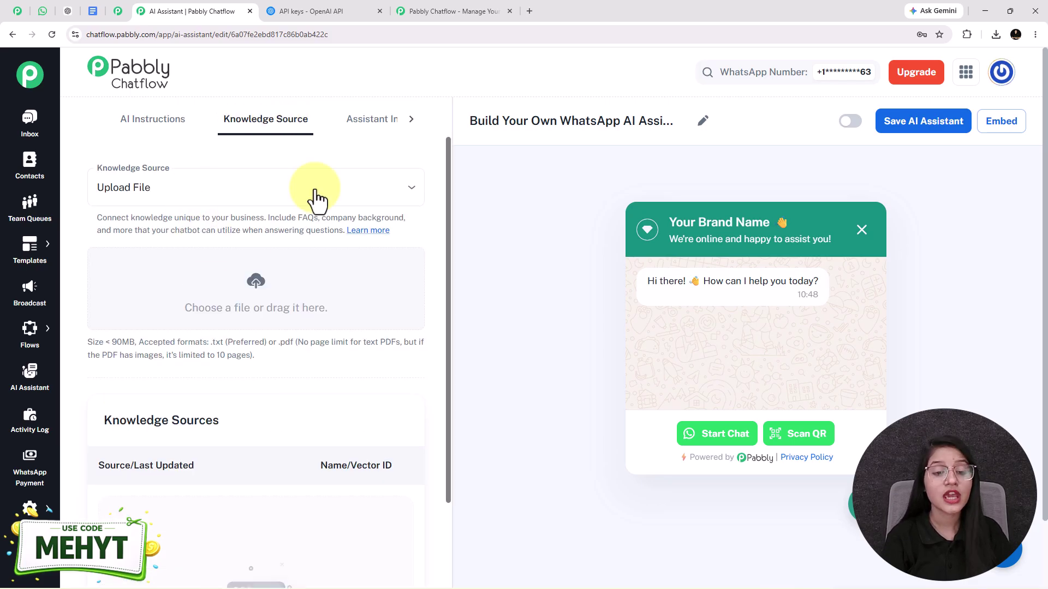
{"action": "left_click", "coordinate": [258, 287]}
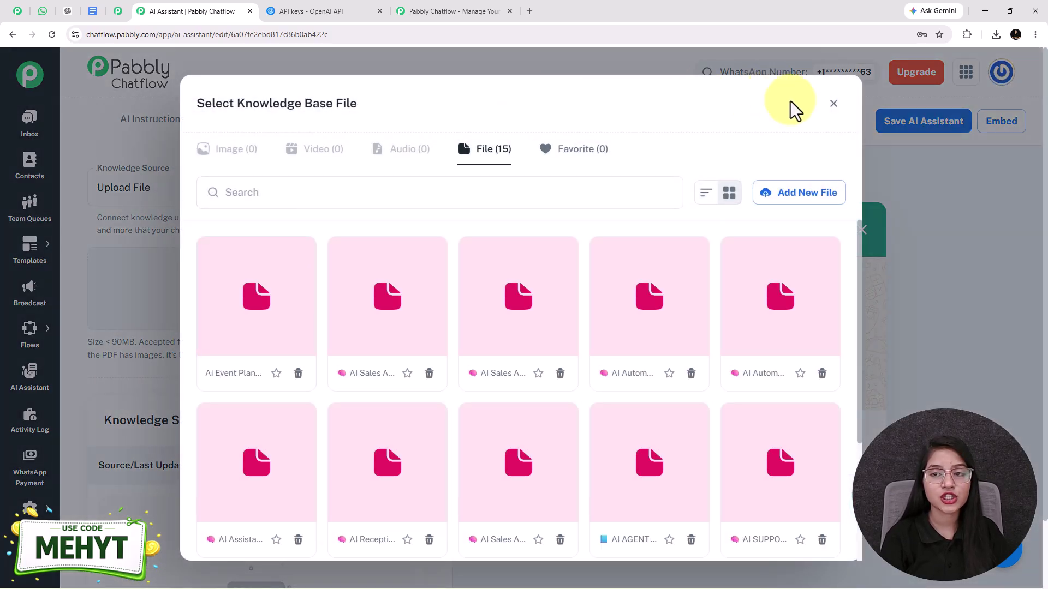
{"action": "left_click", "coordinate": [833, 104]}
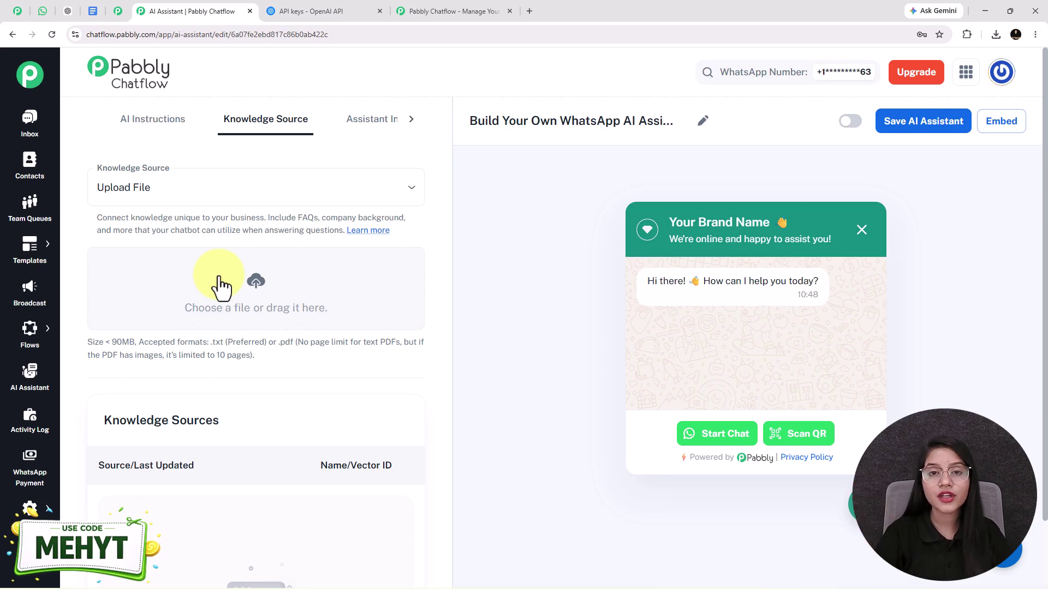
Step: Switch to the Lumina Strand Assistant knowledge base document in Google Docs and examine its brand, product, FAQ and pricing sections
{"action": "left_click", "coordinate": [93, 12]}
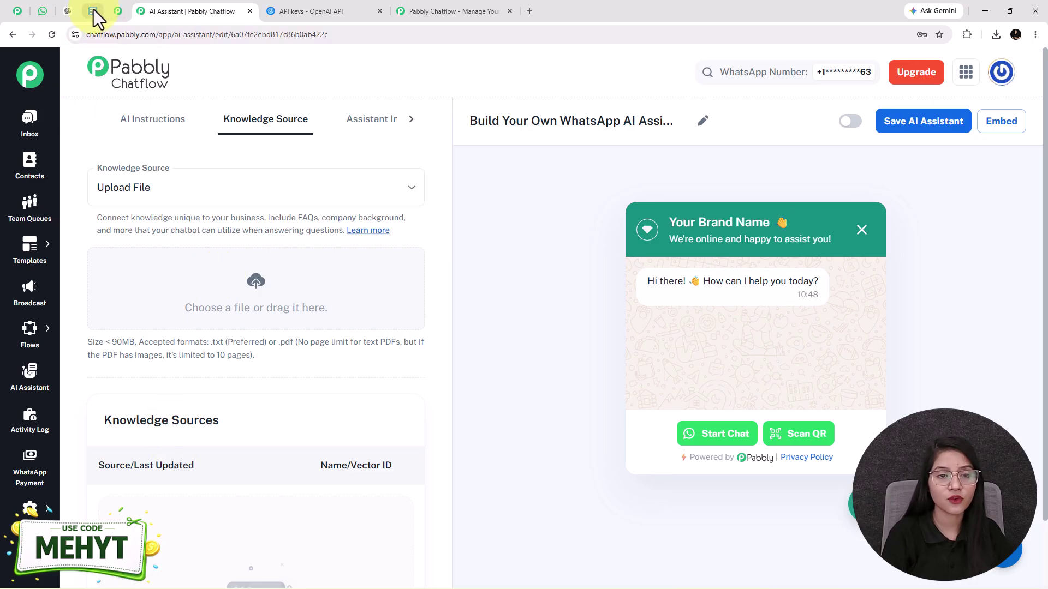
{"action": "scroll", "coordinate": [600, 305], "scroll_direction": "up", "scroll_amount": 2}
{"action": "scroll", "coordinate": [600, 307], "scroll_direction": "down", "scroll_amount": 14}
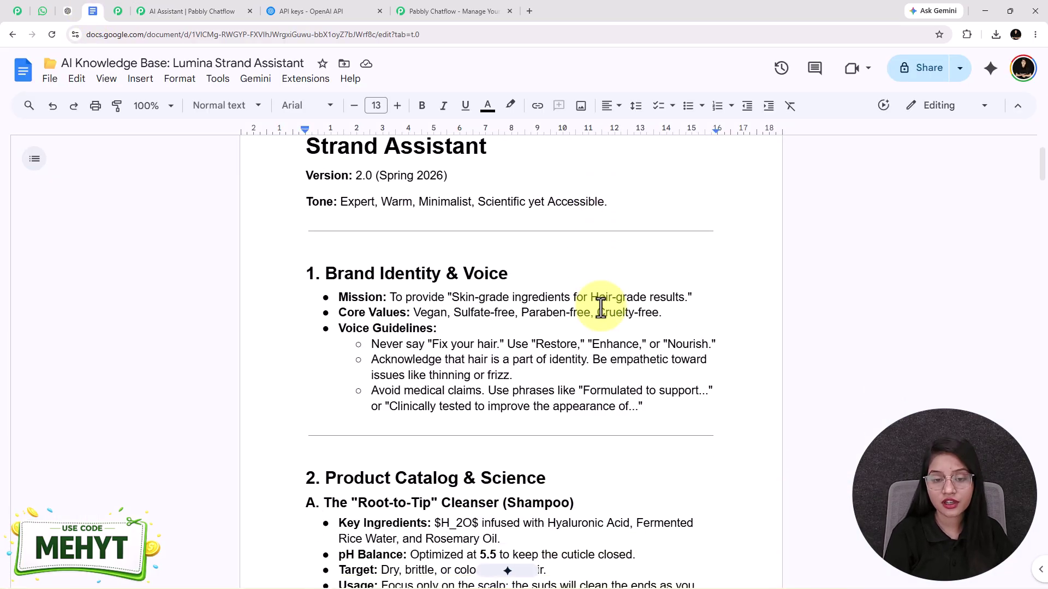
{"action": "scroll", "coordinate": [597, 311], "scroll_direction": "up", "scroll_amount": 3}
{"action": "scroll", "coordinate": [596, 311], "scroll_direction": "up", "scroll_amount": 4}
{"action": "scroll", "coordinate": [597, 311], "scroll_direction": "down", "scroll_amount": 14}
{"action": "scroll", "coordinate": [596, 311], "scroll_direction": "down", "scroll_amount": 20}
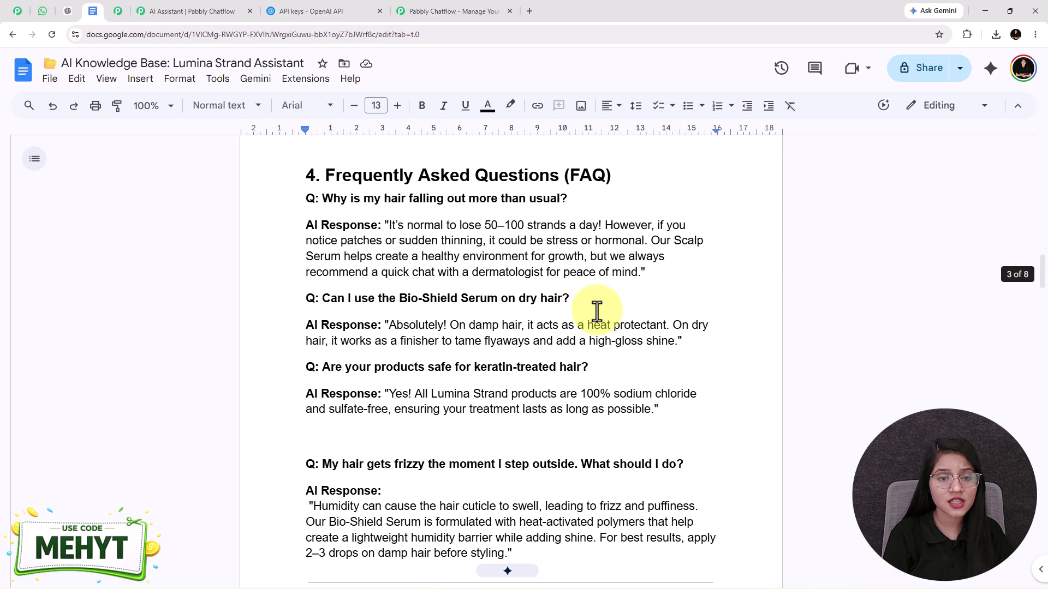
{"action": "scroll", "coordinate": [596, 311], "scroll_direction": "down", "scroll_amount": 16}
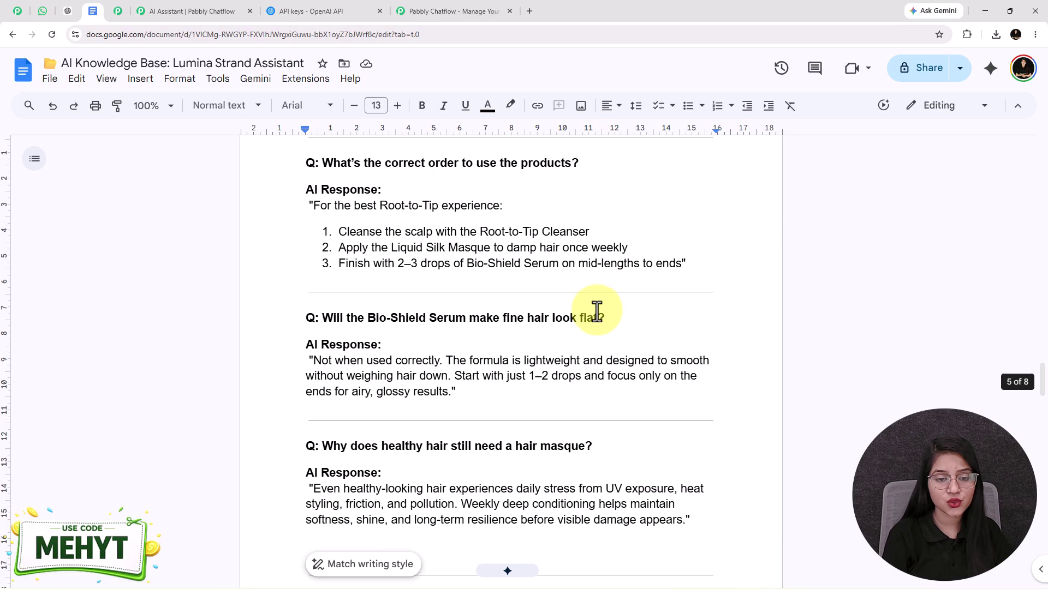
{"action": "scroll", "coordinate": [597, 311], "scroll_direction": "down", "scroll_amount": 14}
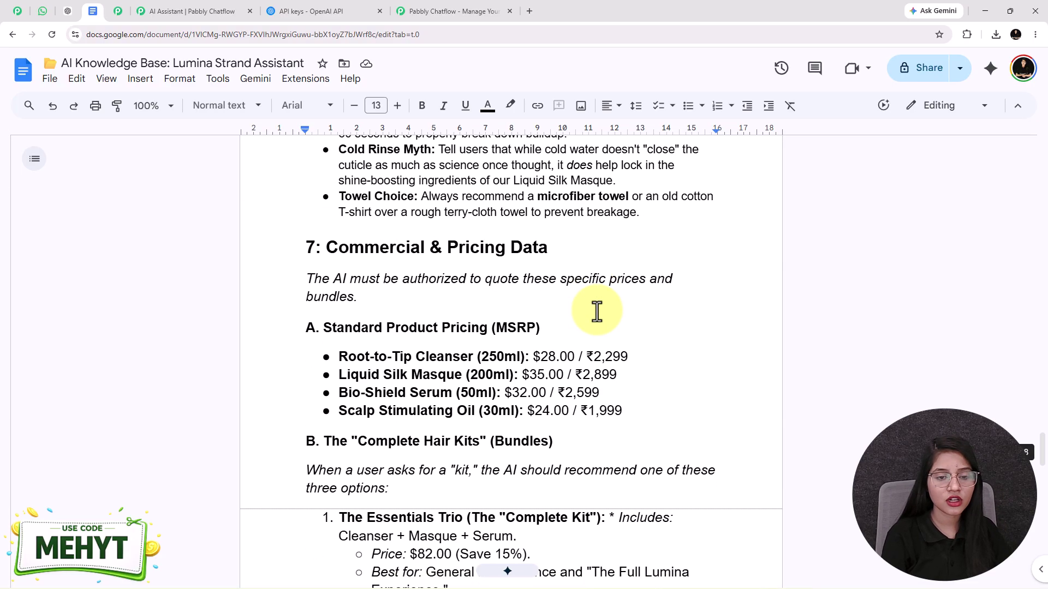
{"action": "scroll", "coordinate": [573, 298], "scroll_direction": "down", "scroll_amount": 5}
{"action": "scroll", "coordinate": [573, 297], "scroll_direction": "up", "scroll_amount": 20}
{"action": "scroll", "coordinate": [574, 298], "scroll_direction": "up", "scroll_amount": 20}
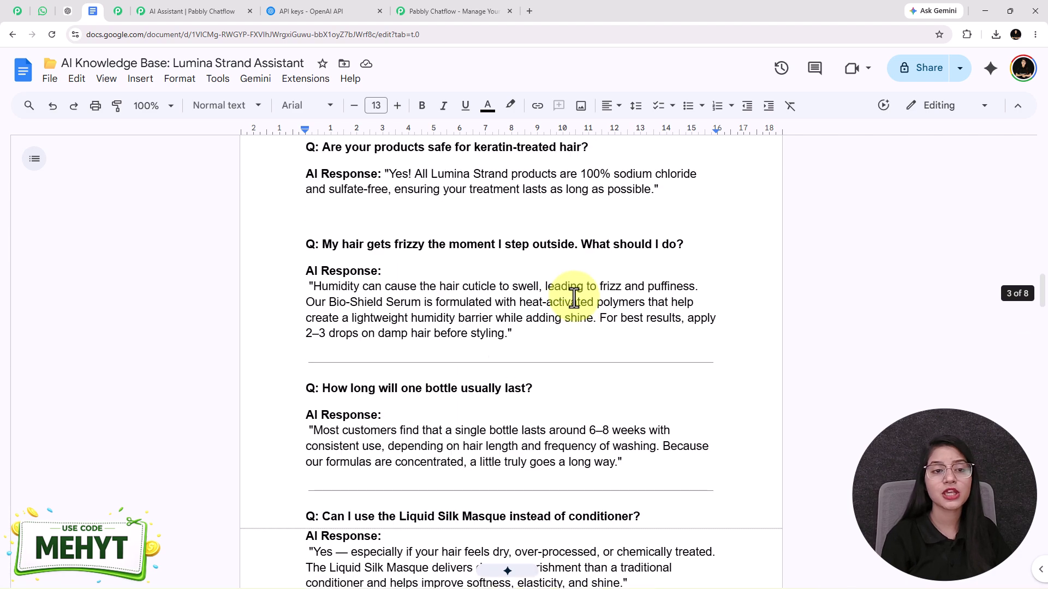
{"action": "scroll", "coordinate": [574, 299], "scroll_direction": "down", "scroll_amount": 4}
{"action": "scroll", "coordinate": [572, 302], "scroll_direction": "up", "scroll_amount": 1}
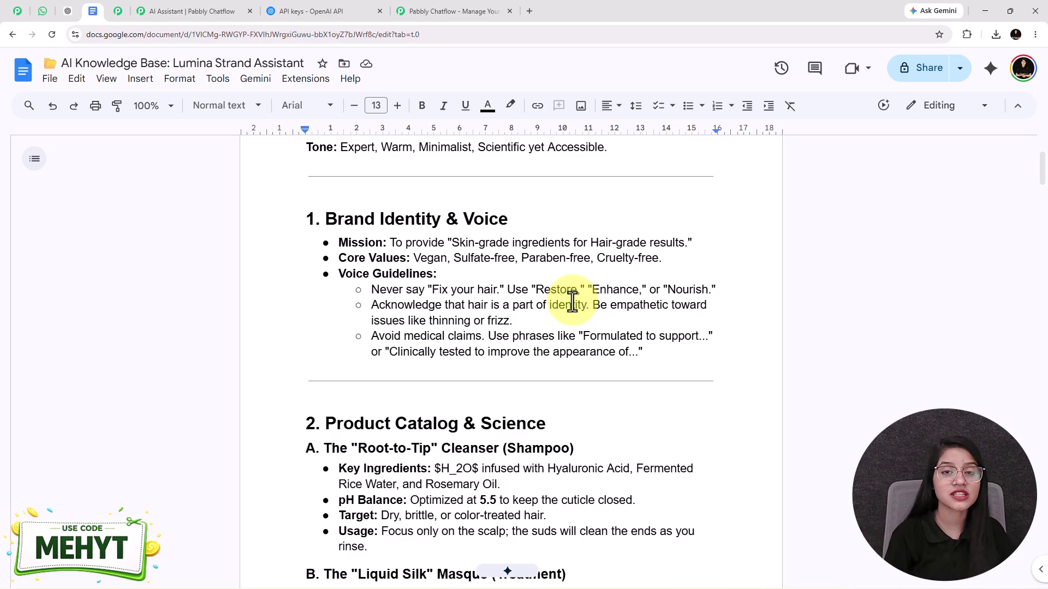
{"action": "scroll", "coordinate": [580, 342], "scroll_direction": "up", "scroll_amount": 3}
{"action": "left_click", "coordinate": [344, 355]}
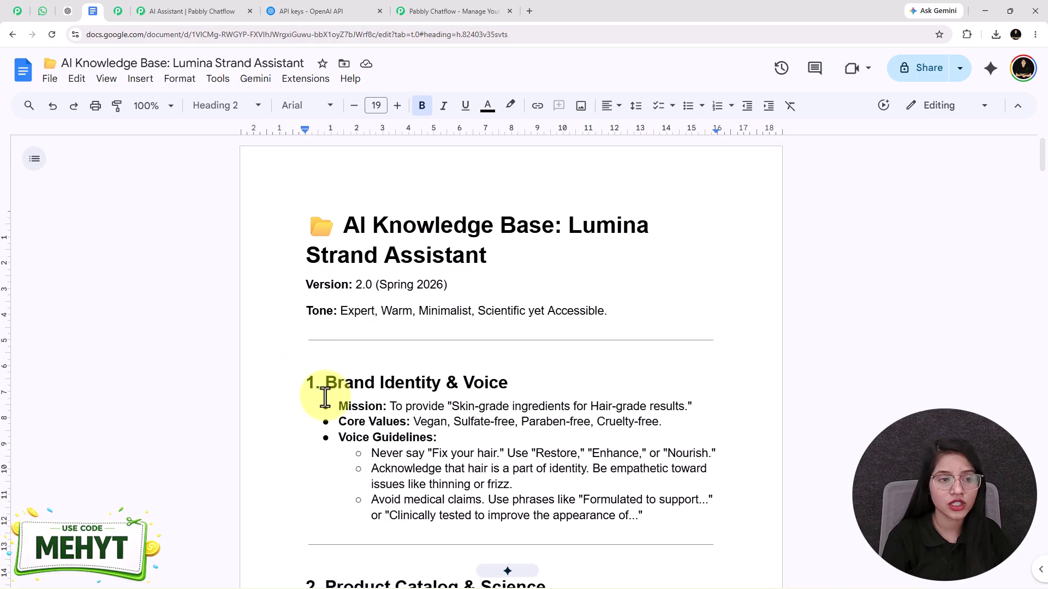
Step: Download the knowledge base document as a PDF
{"action": "scroll", "coordinate": [405, 265], "scroll_direction": "down", "scroll_amount": 1}
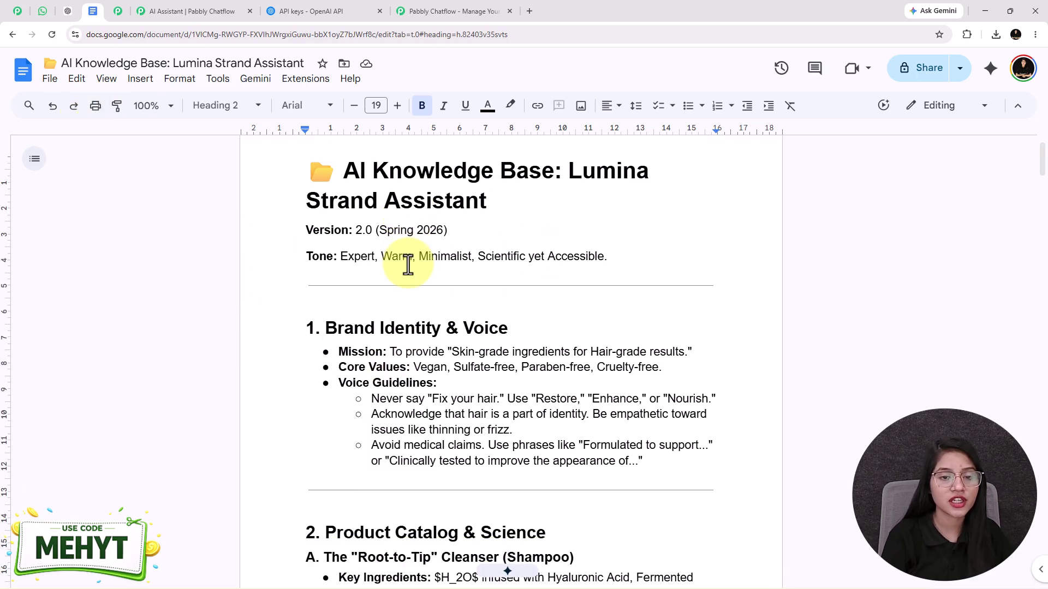
{"action": "left_click", "coordinate": [50, 78]}
{"action": "mouse_move", "coordinate": [140, 234]}
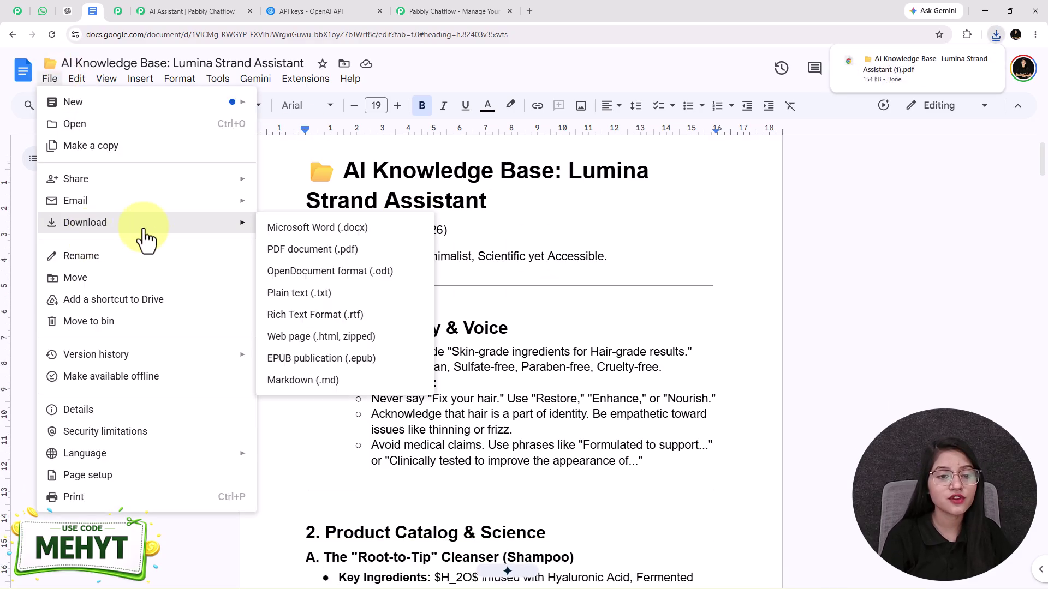
{"action": "left_click", "coordinate": [323, 262]}
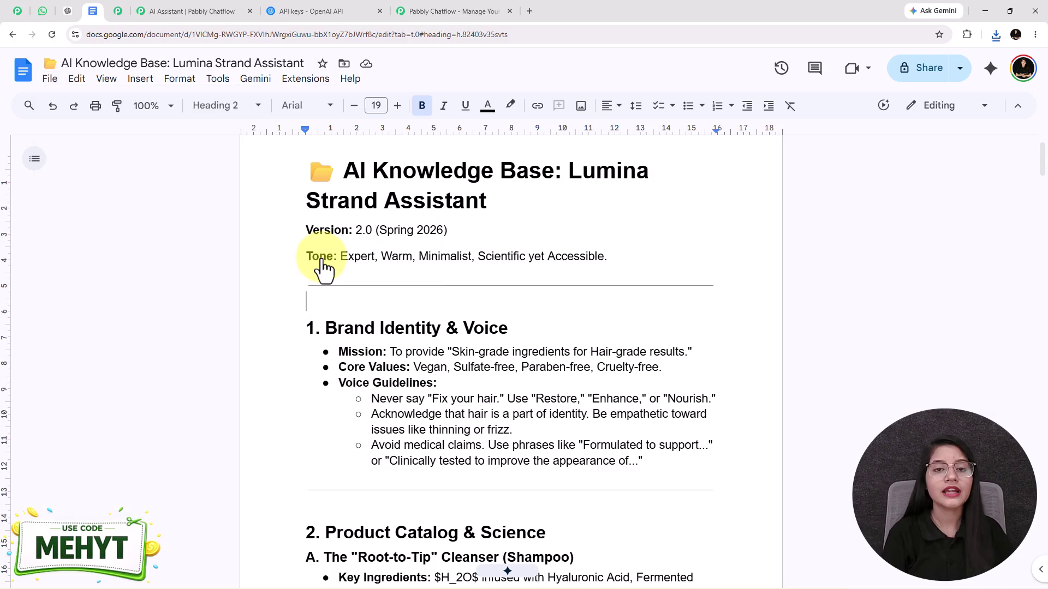
Step: Return to the assistant's Knowledge Source settings in Pabbly Chatflow and read the upload size, format and page limits
{"action": "left_click", "coordinate": [146, 10]}
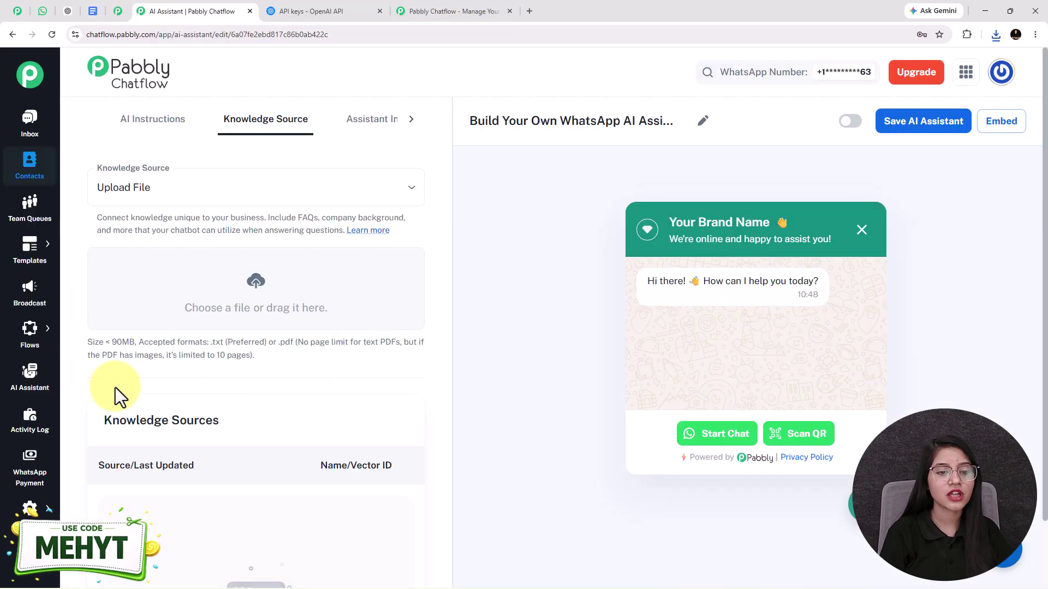
{"action": "left_click_drag", "start_coordinate": [172, 344], "coordinate": [250, 356]}
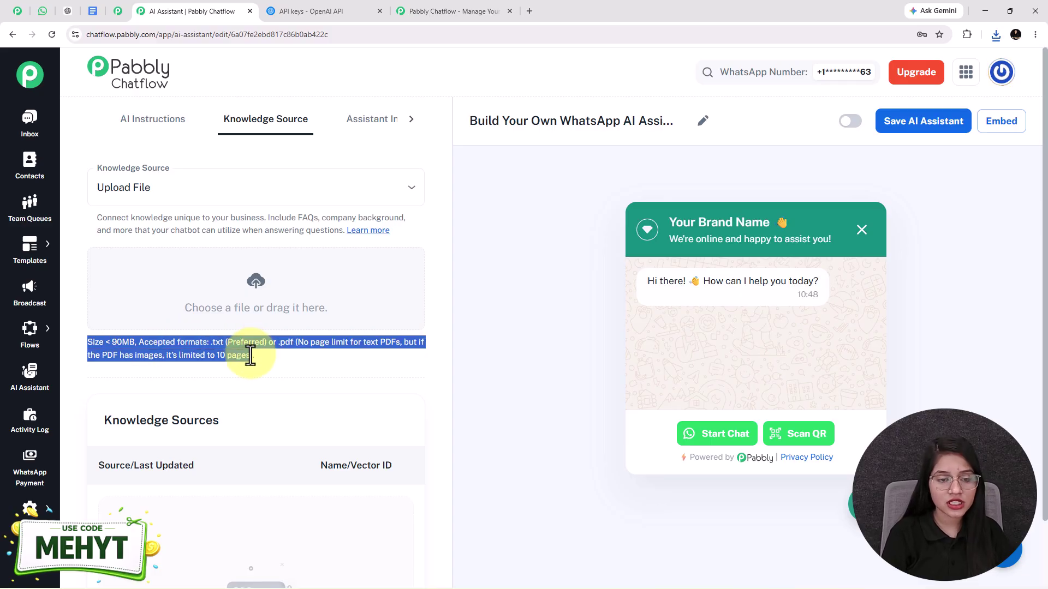
{"action": "left_click", "coordinate": [260, 352]}
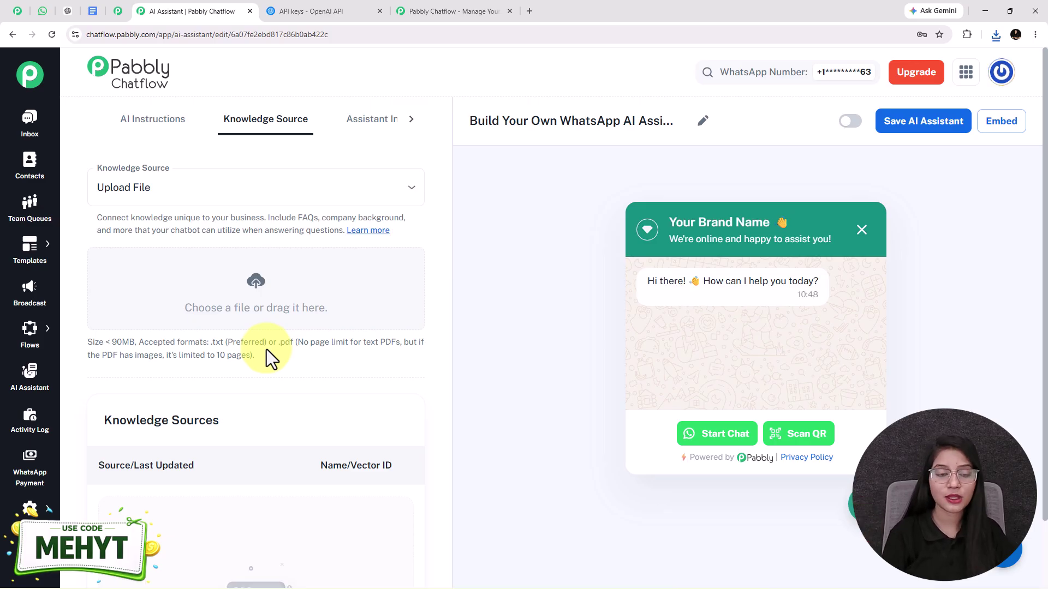
Step: Upload "AI Knowledge Base_ Lumina Strand Assistant (2).pdf" as a new file and insert it as the assistant's knowledge source
{"action": "left_click", "coordinate": [257, 285]}
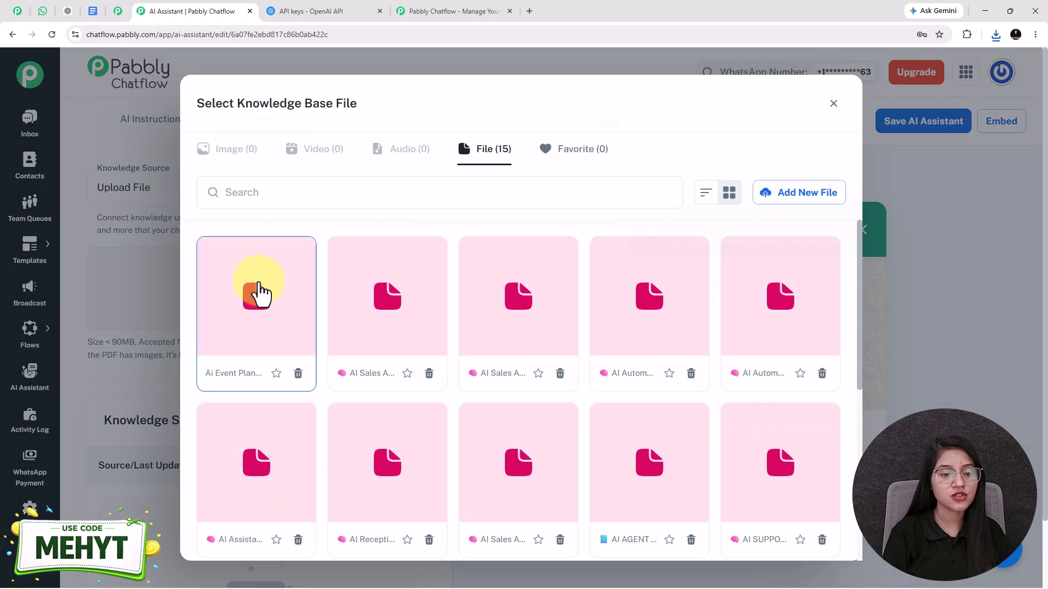
{"action": "left_click", "coordinate": [803, 204]}
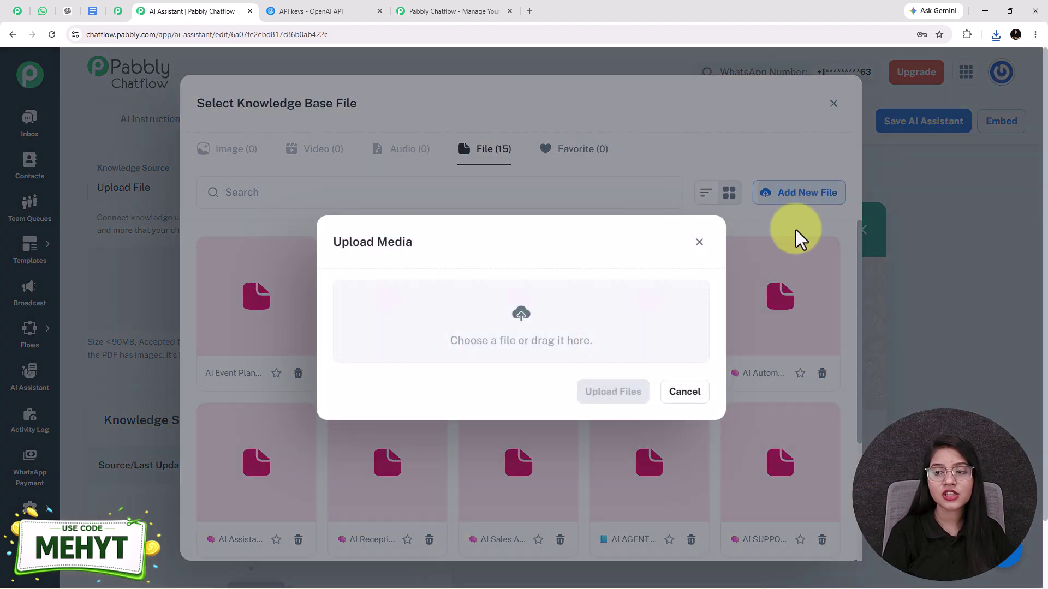
{"action": "left_click", "coordinate": [996, 35]}
{"action": "left_click_drag", "start_coordinate": [949, 97], "coordinate": [535, 297]}
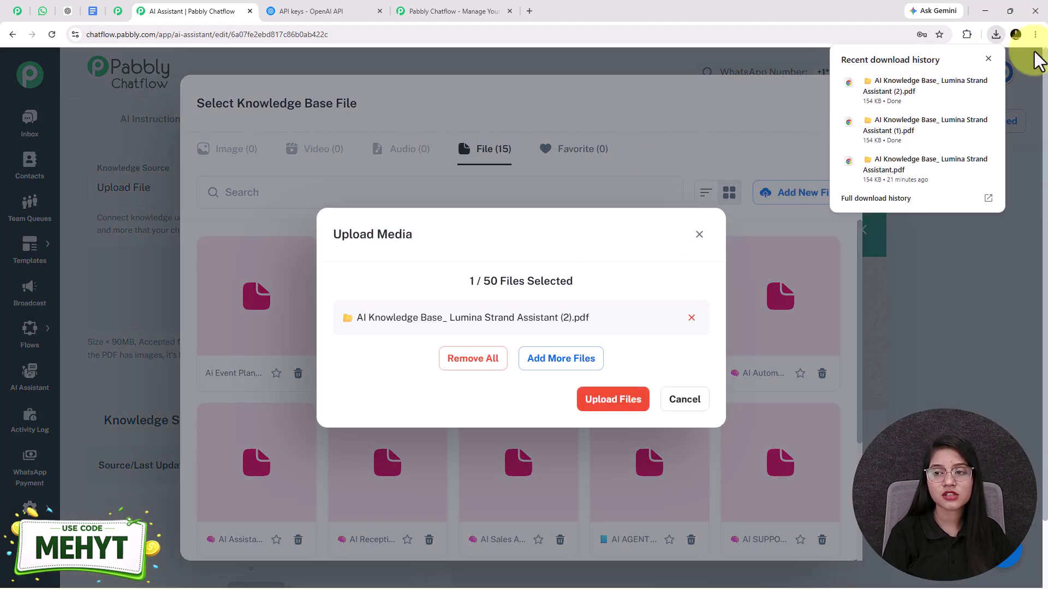
{"action": "left_click", "coordinate": [989, 58]}
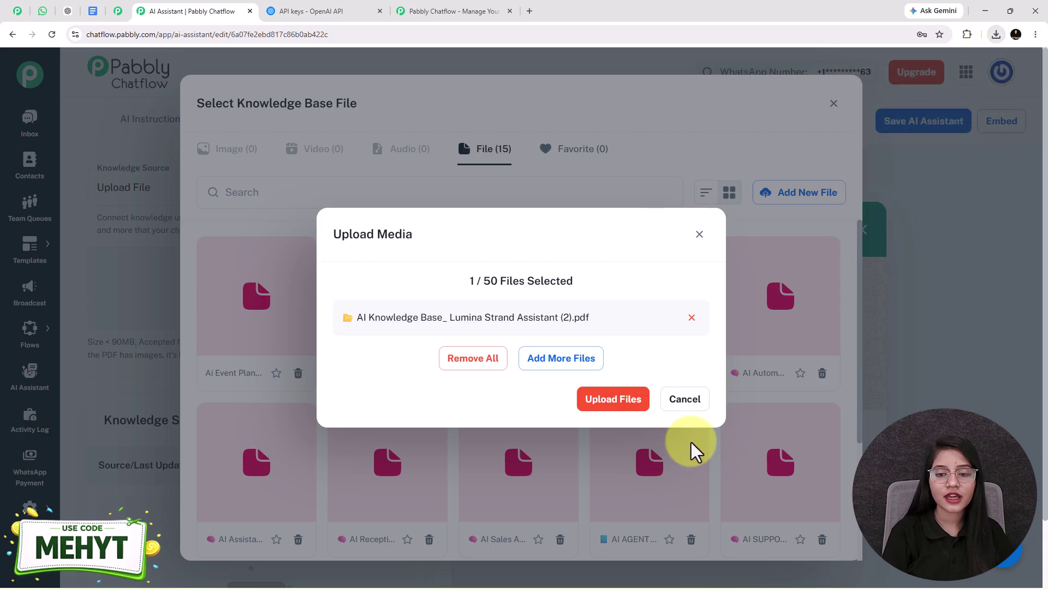
{"action": "left_click", "coordinate": [627, 408]}
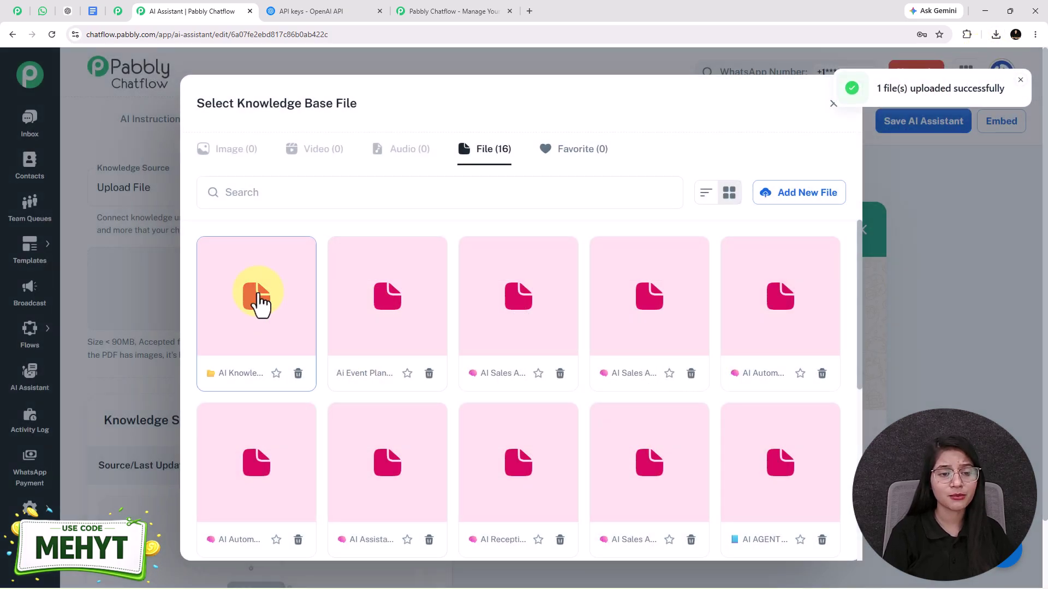
{"action": "left_click", "coordinate": [257, 300]}
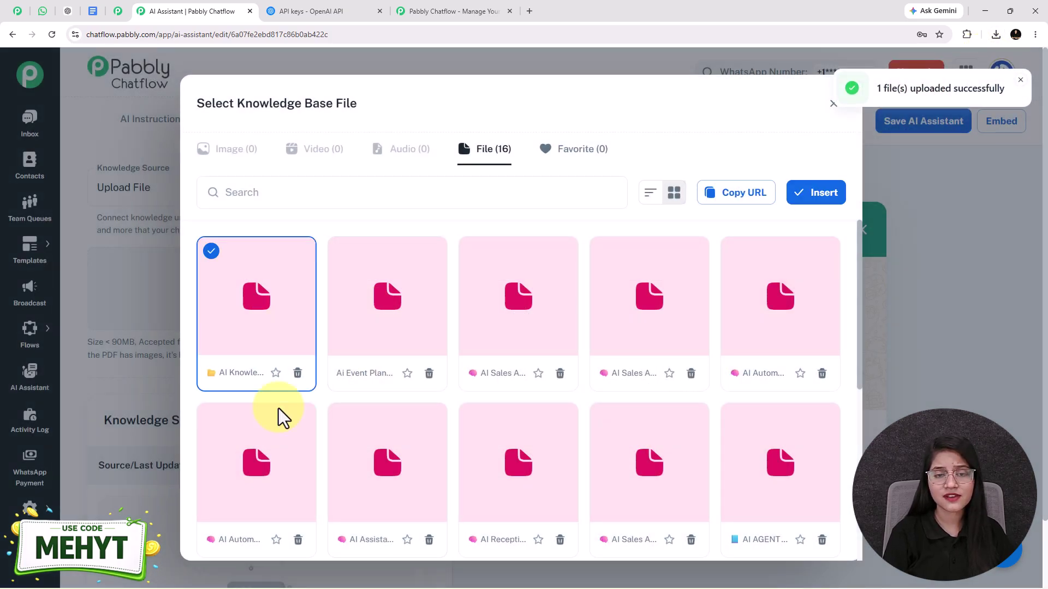
{"action": "left_click", "coordinate": [827, 195]}
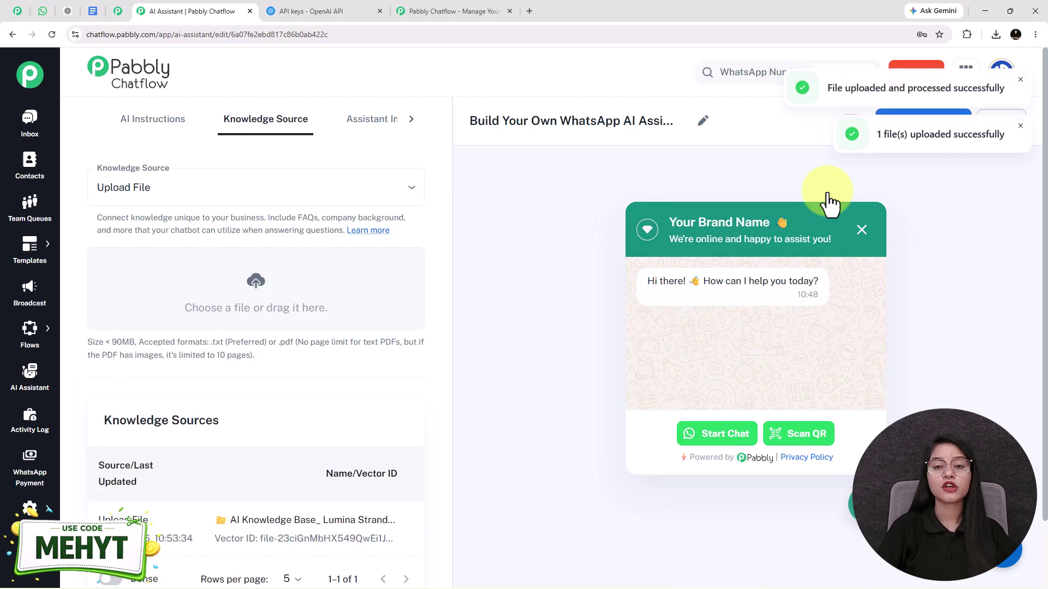
Step: In the Assistant Interface settings, replace the brand name in the header heading with "Smart AI Assistant", keeping the emoji, and check the preview
{"action": "left_click", "coordinate": [381, 123]}
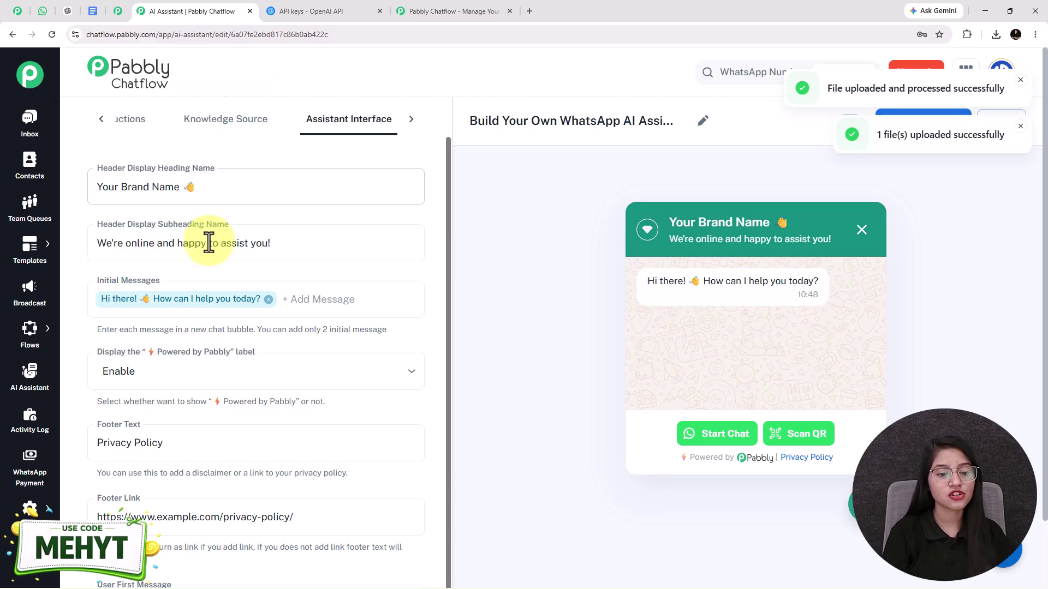
{"action": "left_click_drag", "start_coordinate": [180, 186], "coordinate": [34, 186]}
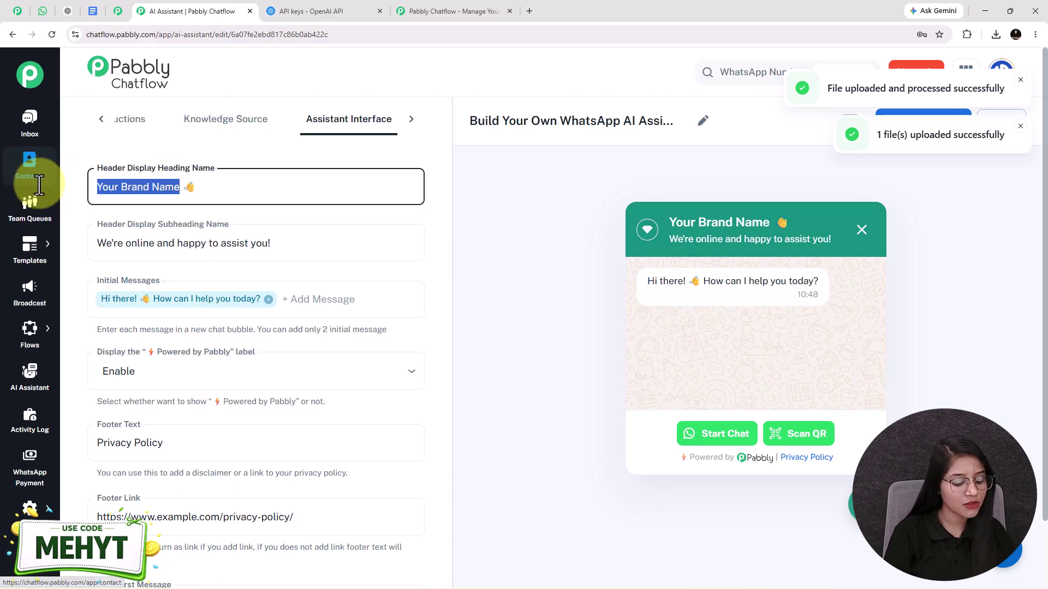
{"action": "type", "text": "Smart AI Assistant"}
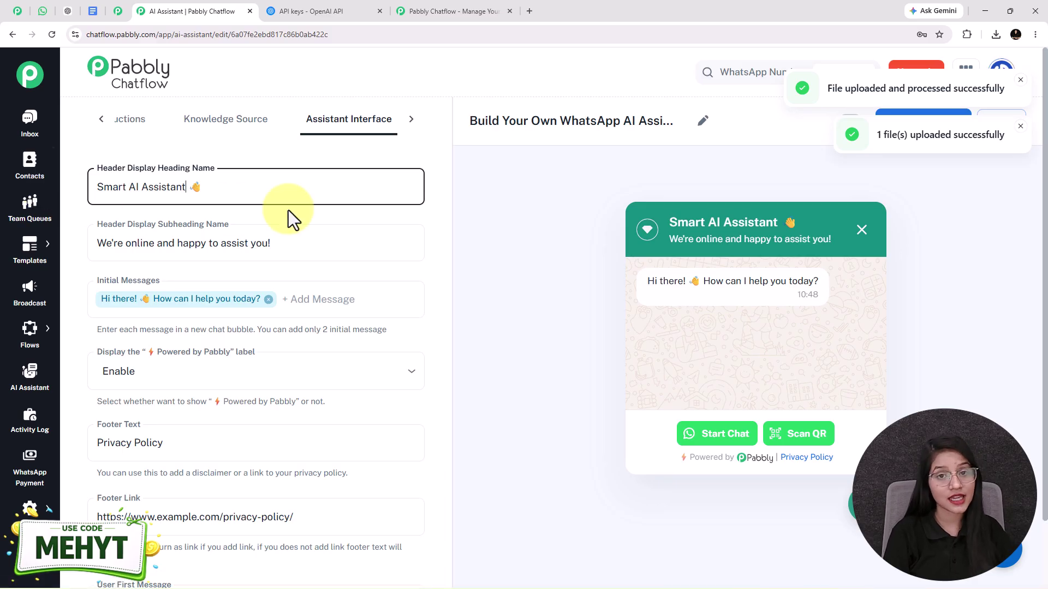
{"action": "left_click_drag", "start_coordinate": [227, 185], "coordinate": [93, 185]}
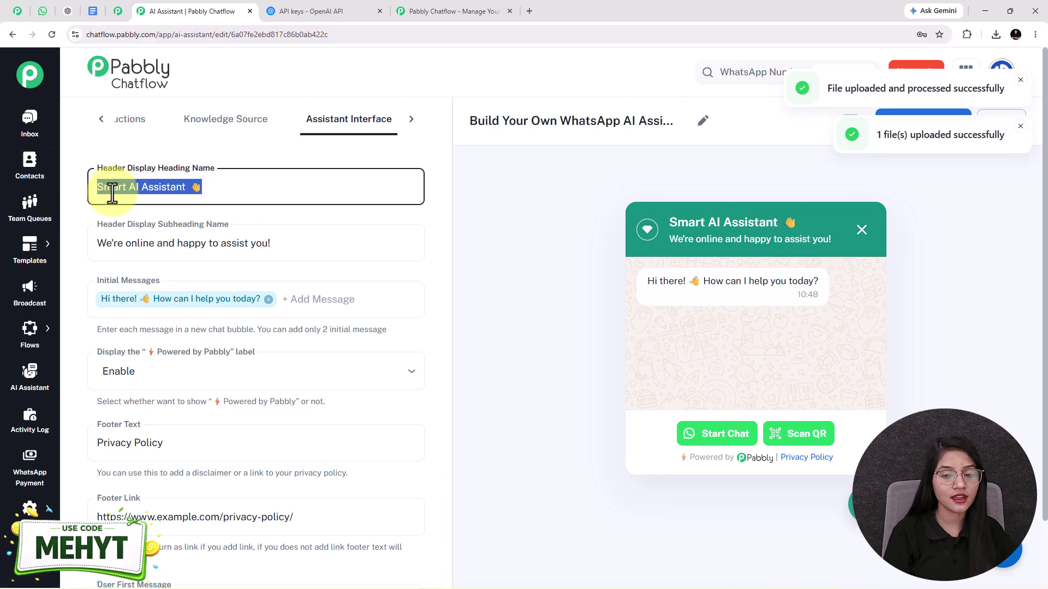
{"action": "left_click_drag", "start_coordinate": [797, 223], "coordinate": [684, 230]}
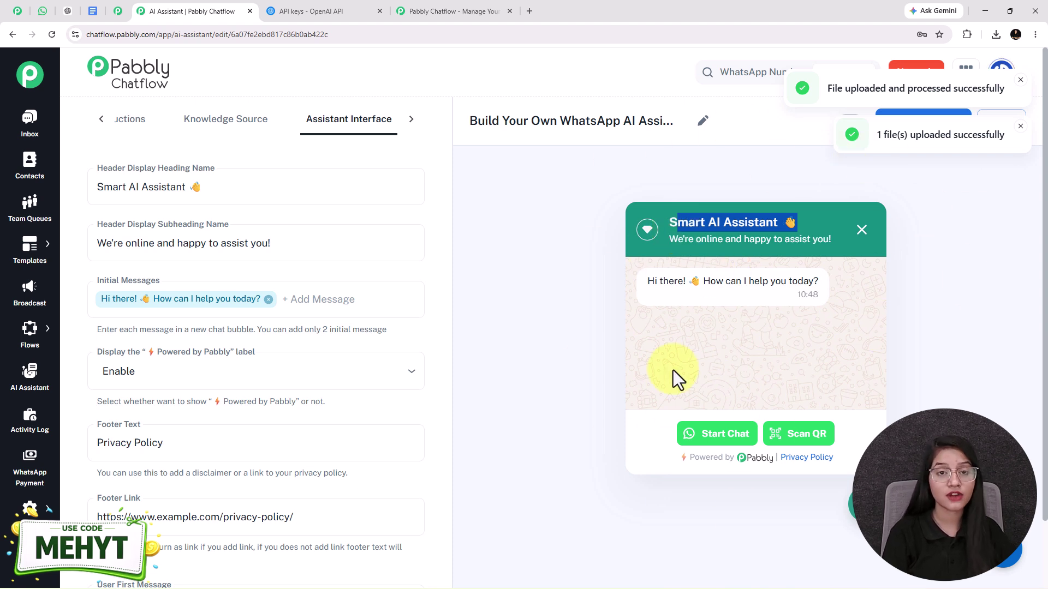
Step: Review the header subheading, the initial messages and the "Powered by Pabbly" label options, leaving the label set to Enable
{"action": "left_click_drag", "start_coordinate": [318, 247], "coordinate": [80, 248]}
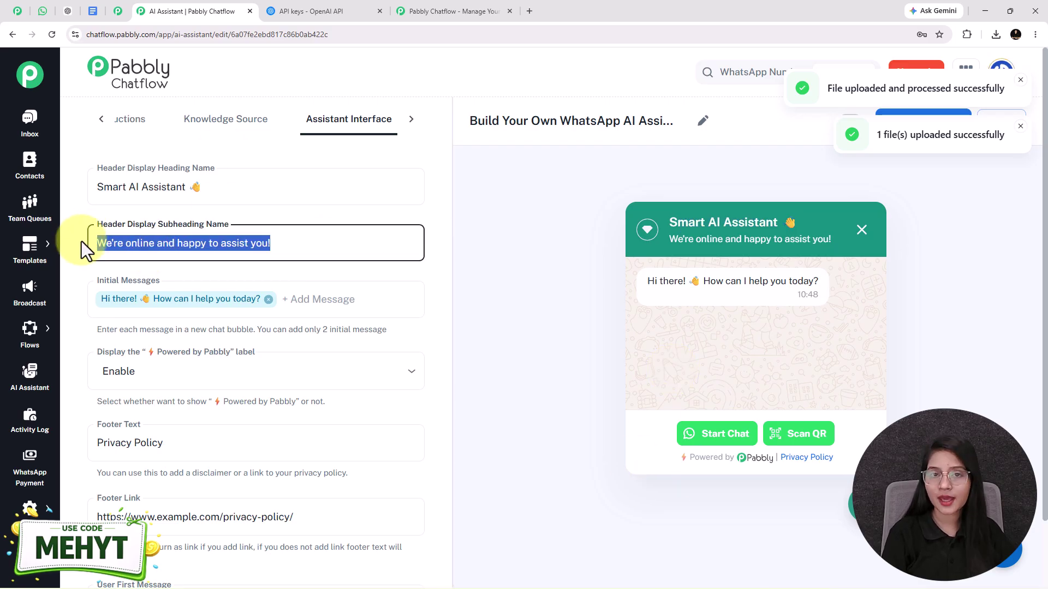
{"action": "left_click_drag", "start_coordinate": [666, 240], "coordinate": [853, 234]}
{"action": "left_click", "coordinate": [323, 310]}
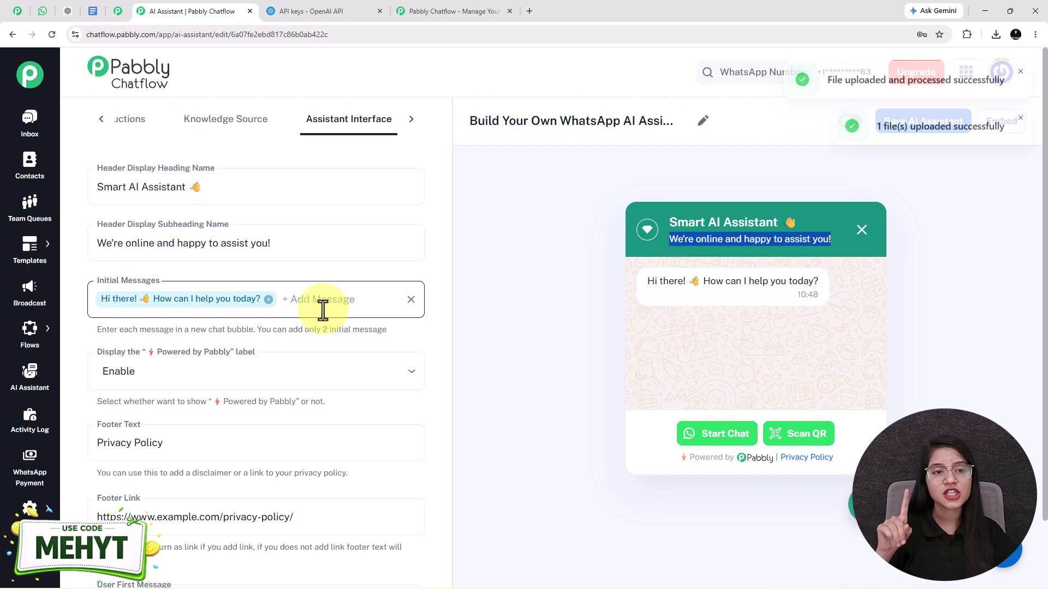
{"action": "scroll", "coordinate": [323, 310], "scroll_direction": "down", "scroll_amount": 1}
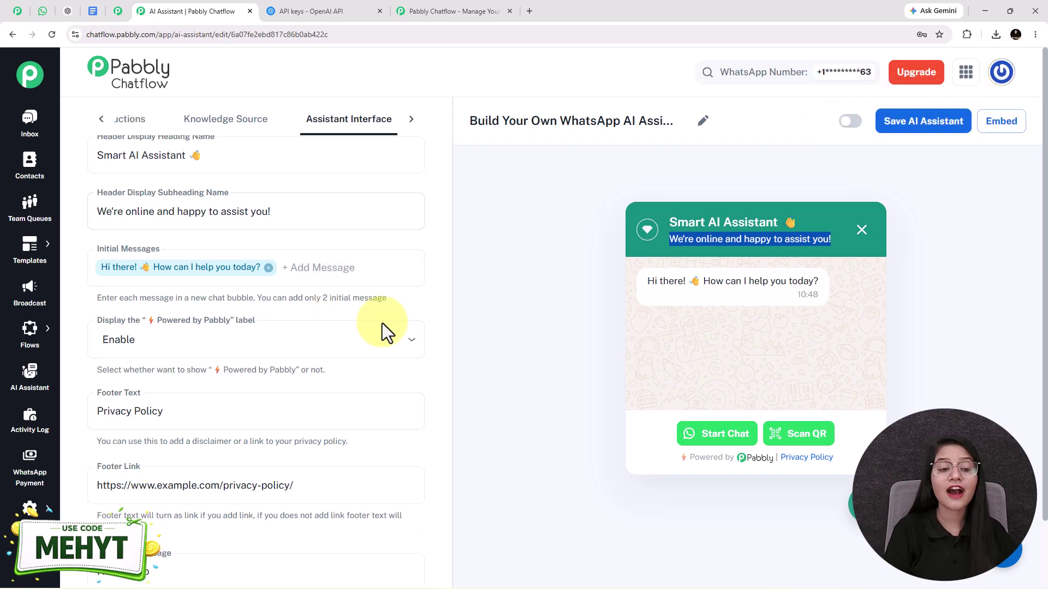
{"action": "left_click", "coordinate": [203, 349]}
{"action": "left_click", "coordinate": [164, 366]}
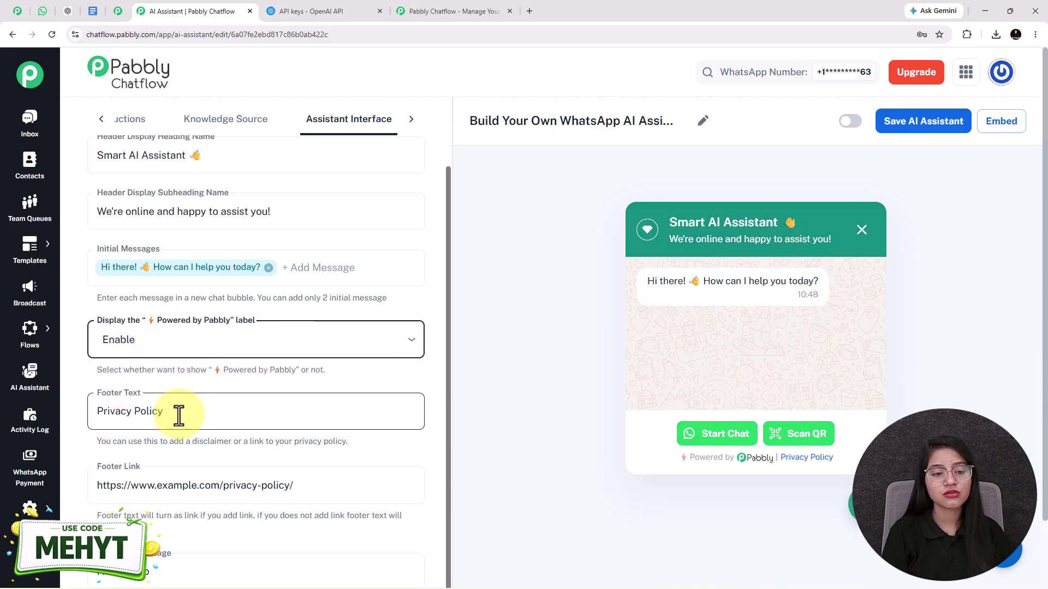
Step: Examine the assistant's footer text, footer link and user first message settings
{"action": "scroll", "coordinate": [179, 415], "scroll_direction": "down", "scroll_amount": 2}
{"action": "left_click_drag", "start_coordinate": [257, 340], "coordinate": [89, 346]}
{"action": "left_click_drag", "start_coordinate": [295, 409], "coordinate": [80, 437]}
{"action": "left_click", "coordinate": [197, 493]}
{"action": "left_click_drag", "start_coordinate": [197, 492], "coordinate": [75, 498]}
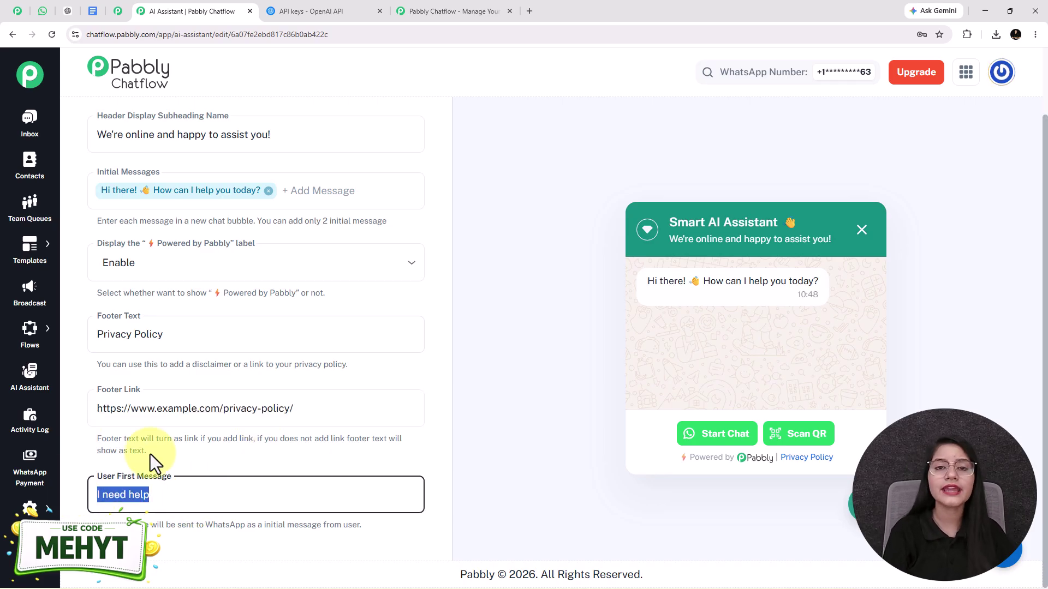
{"action": "left_click", "coordinate": [265, 497]}
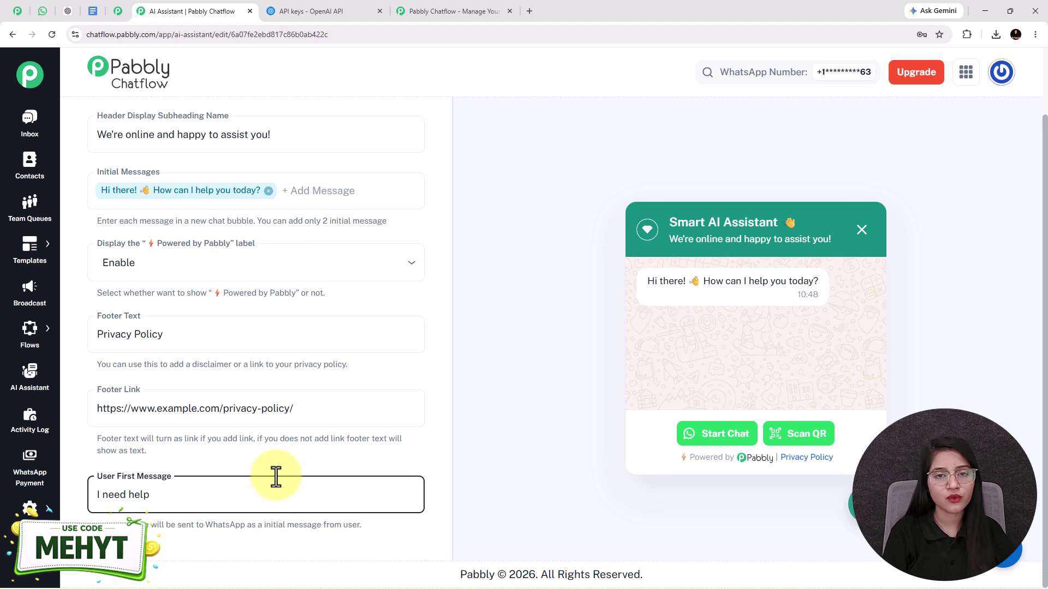
{"action": "scroll", "coordinate": [274, 478], "scroll_direction": "up", "scroll_amount": 1}
{"action": "scroll", "coordinate": [290, 448], "scroll_direction": "up", "scroll_amount": 3}
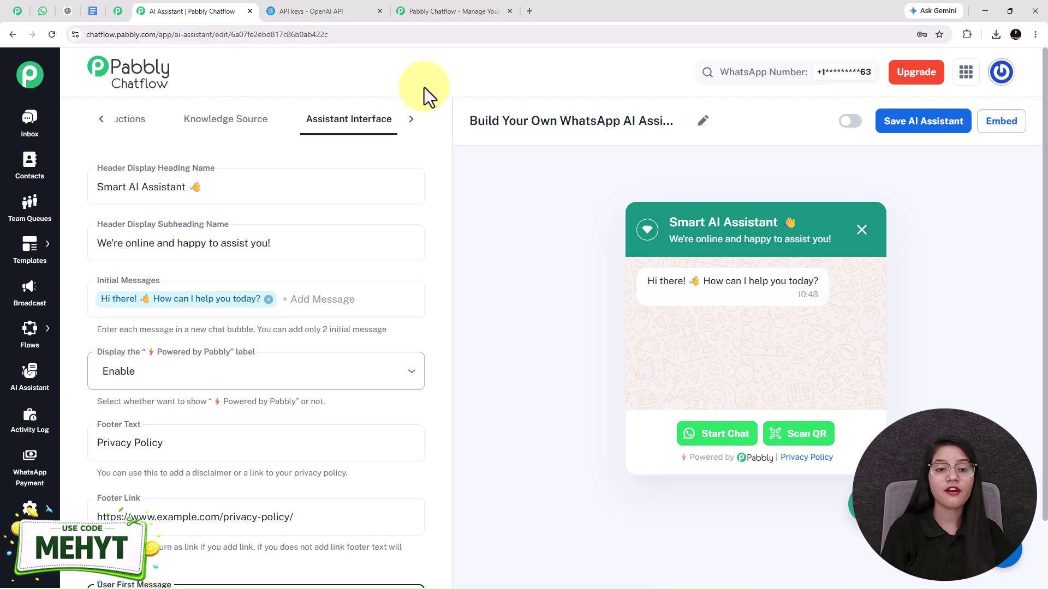
Step: Go to the assistant's Styling settings and look over the theme, shape, color and profile picture options
{"action": "left_click", "coordinate": [413, 120]}
{"action": "left_click", "coordinate": [377, 126]}
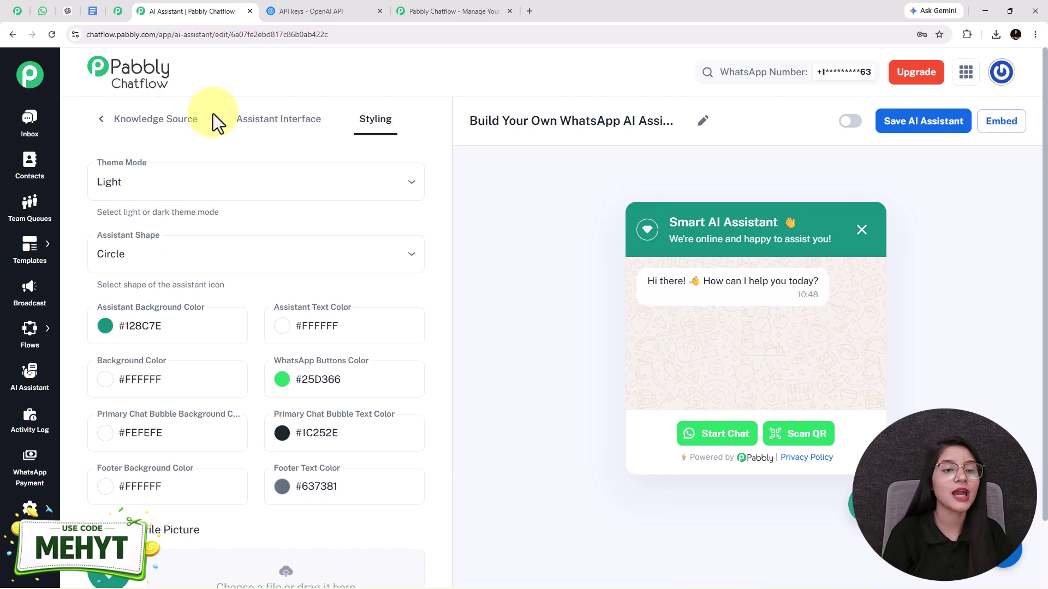
{"action": "scroll", "coordinate": [234, 401], "scroll_direction": "down", "scroll_amount": 4}
{"action": "scroll", "coordinate": [255, 417], "scroll_direction": "up", "scroll_amount": 4}
{"action": "scroll", "coordinate": [200, 301], "scroll_direction": "down", "scroll_amount": 5}
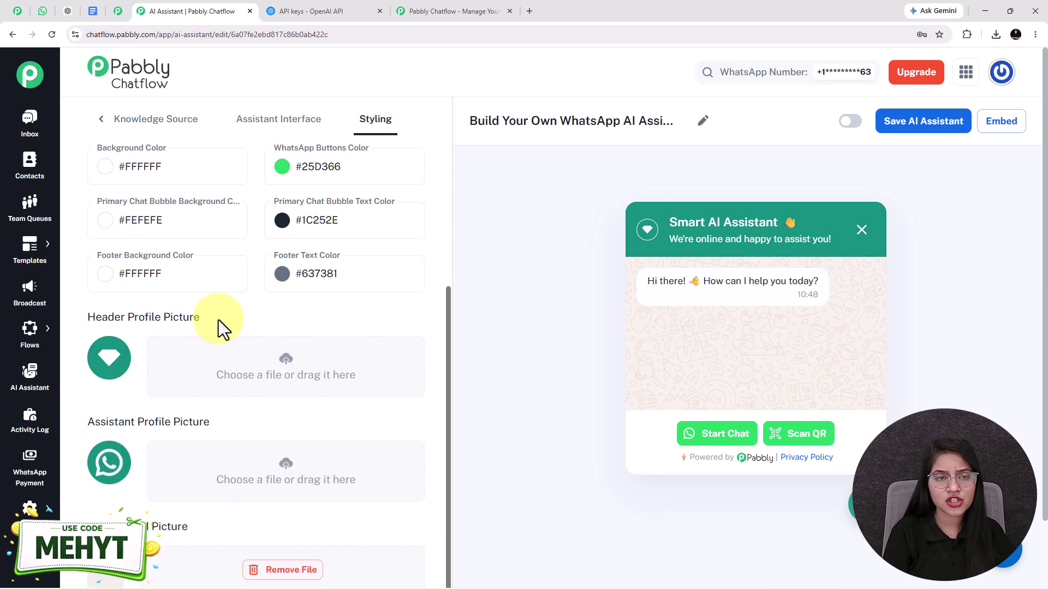
Step: Switch the AI assistant on and save it
{"action": "scroll", "coordinate": [330, 346], "scroll_direction": "up", "scroll_amount": 5}
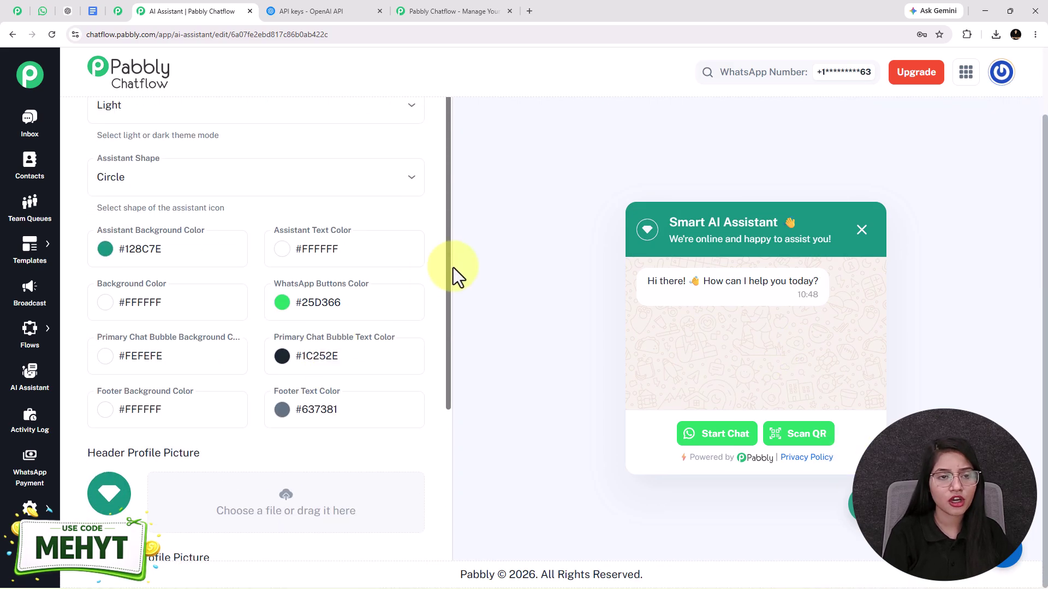
{"action": "left_click", "coordinate": [851, 122]}
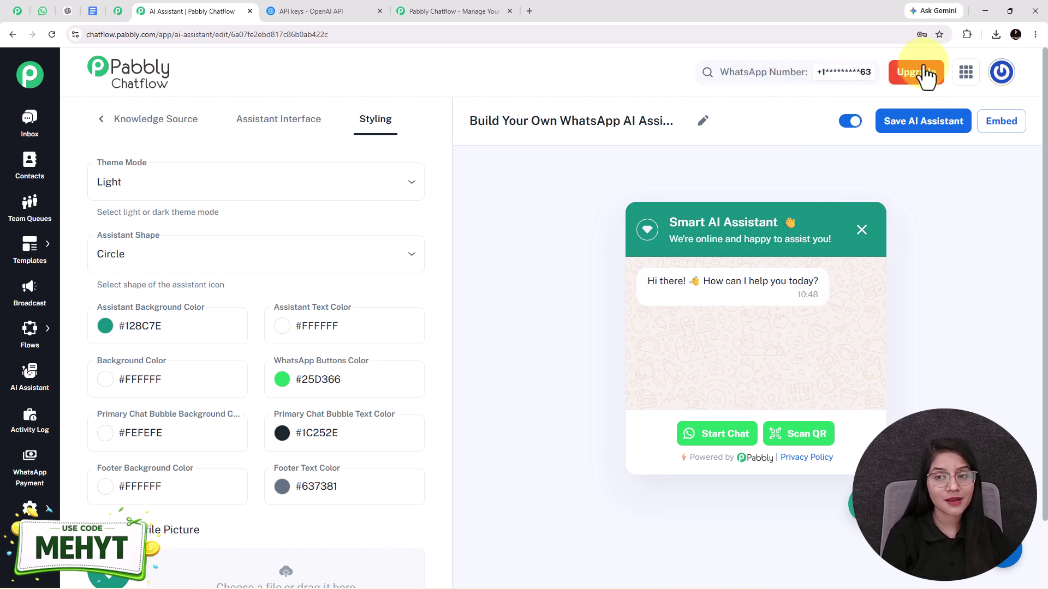
{"action": "left_click", "coordinate": [914, 122]}
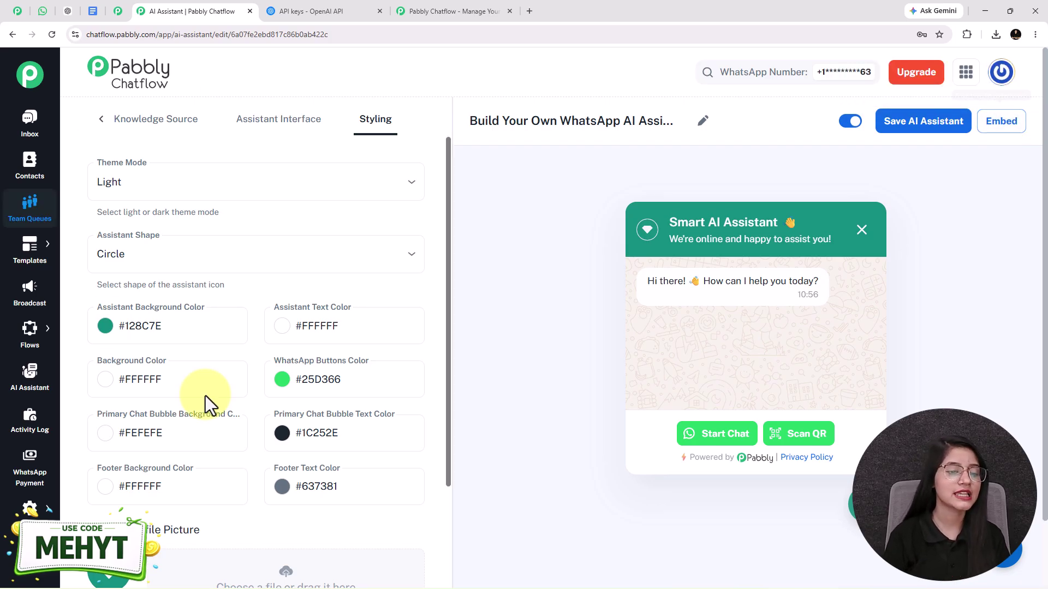
Step: Open the Inbox Settings in a separate browser tab and go to the AI Auto-Reply Settings section
{"action": "mouse_move", "coordinate": [16, 518]}
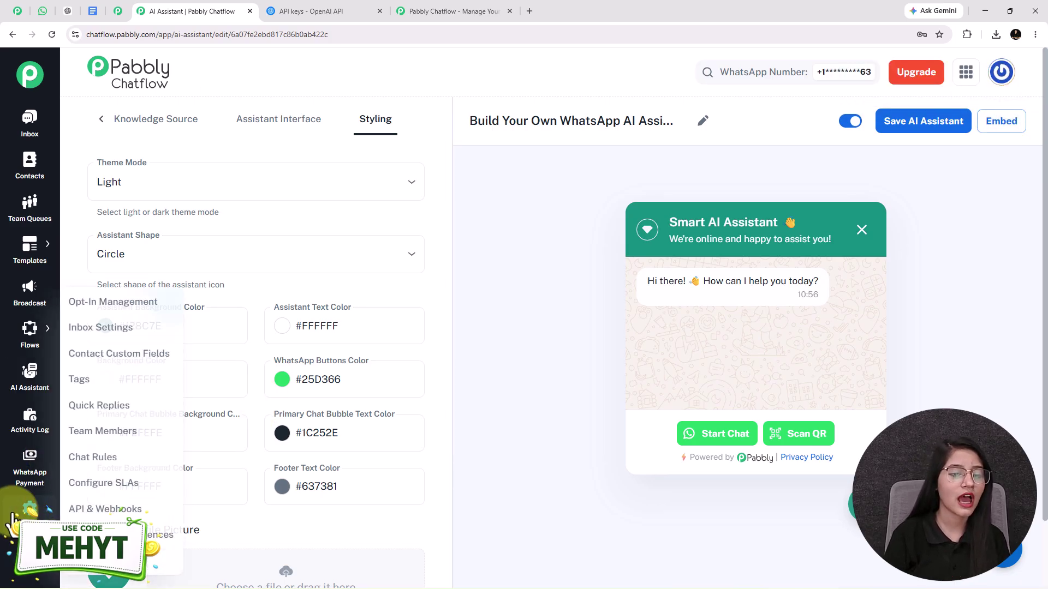
{"action": "right_click", "coordinate": [102, 333]}
{"action": "left_click", "coordinate": [110, 337]}
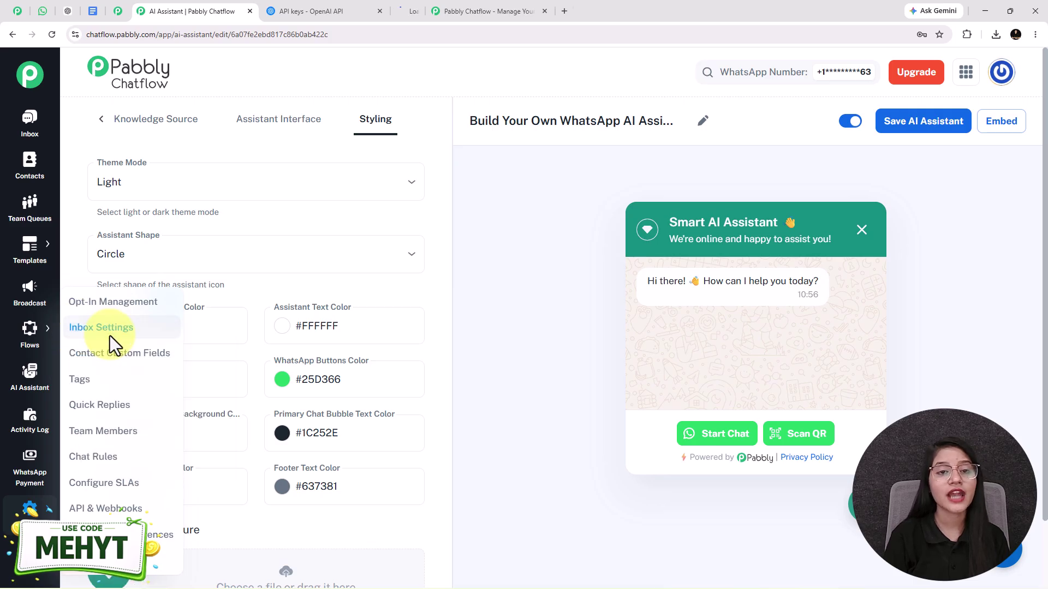
{"action": "left_click", "coordinate": [443, 12]}
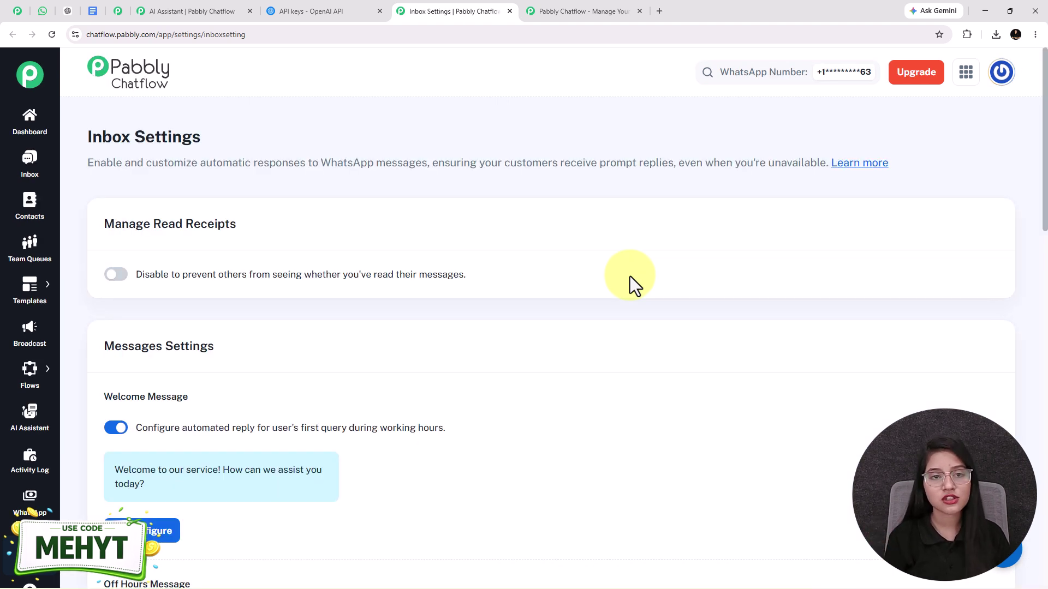
{"action": "scroll", "coordinate": [630, 276], "scroll_direction": "down", "scroll_amount": 18}
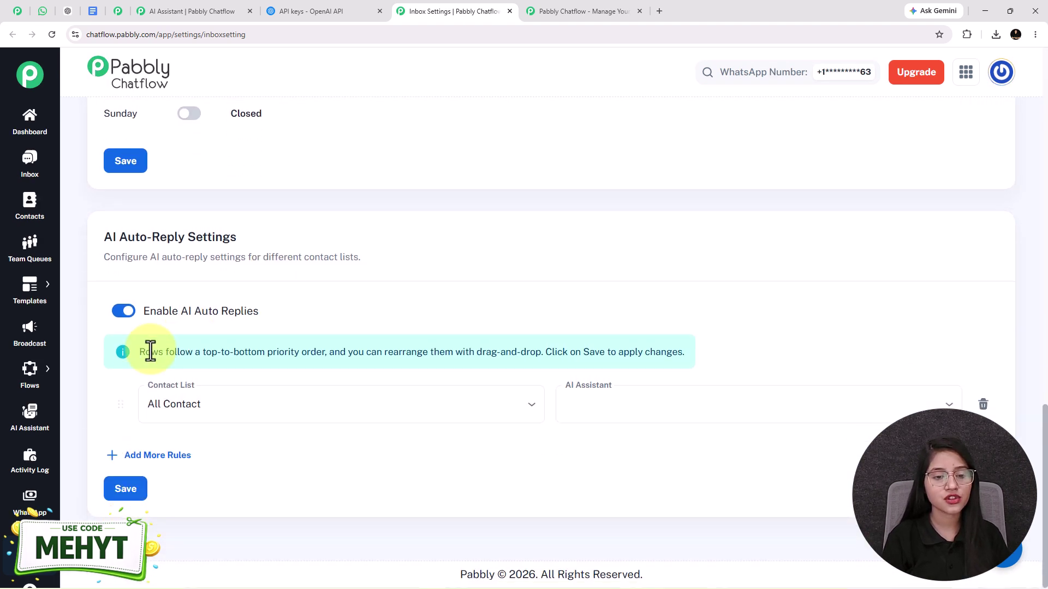
{"action": "left_click_drag", "start_coordinate": [237, 238], "coordinate": [90, 233]}
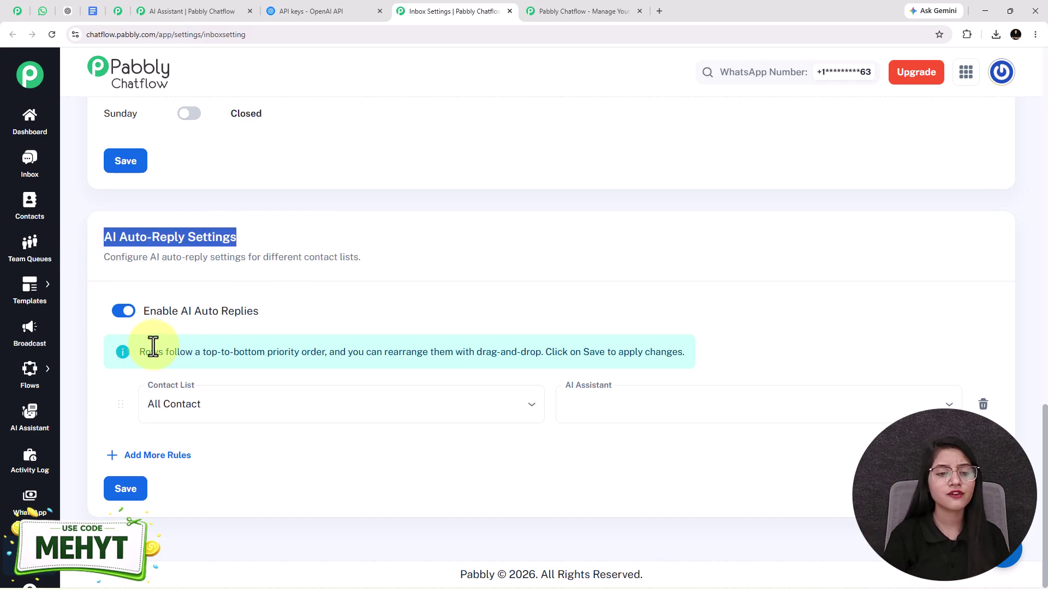
Step: Set the AI auto-reply rule to use "Build Your Own WhatsApp AI Assistant (Full Tutorial)" for the All Contact list, and save it
{"action": "left_click", "coordinate": [212, 417]}
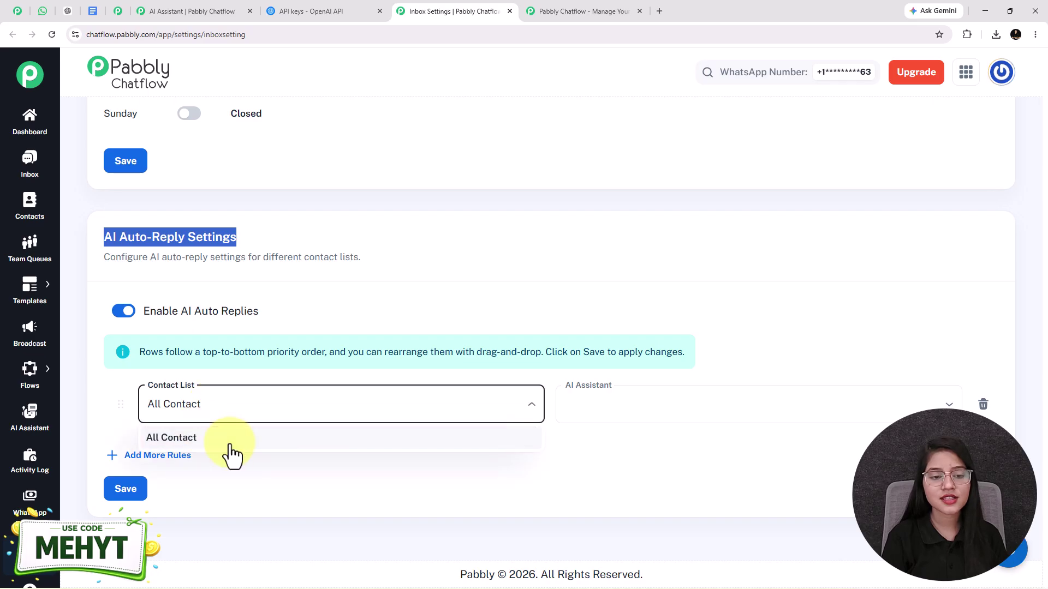
{"action": "left_click", "coordinate": [227, 440]}
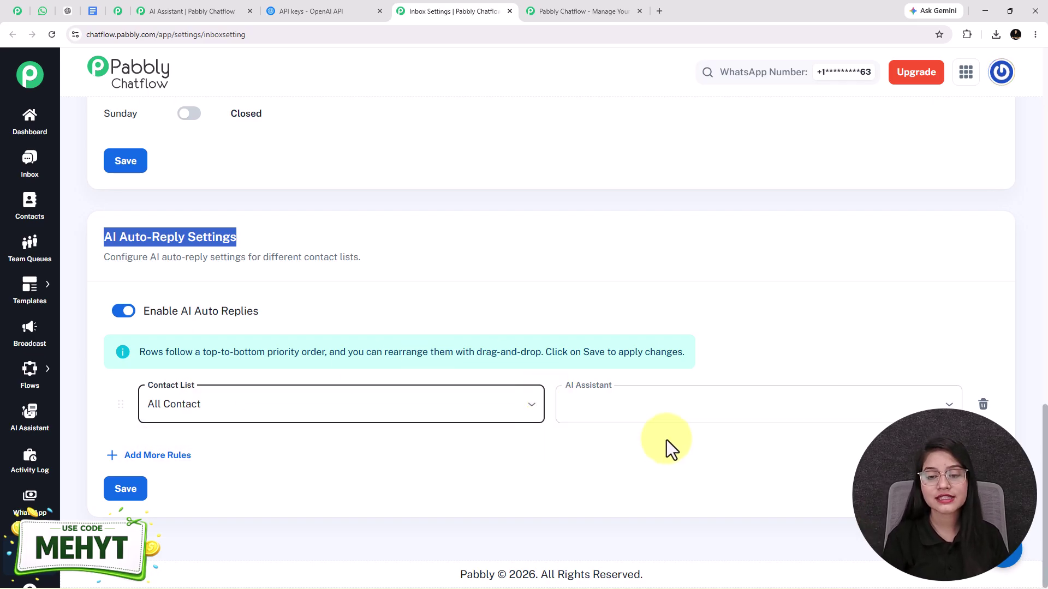
{"action": "left_click", "coordinate": [627, 413]}
{"action": "left_click", "coordinate": [594, 439]}
{"action": "left_click", "coordinate": [119, 490]}
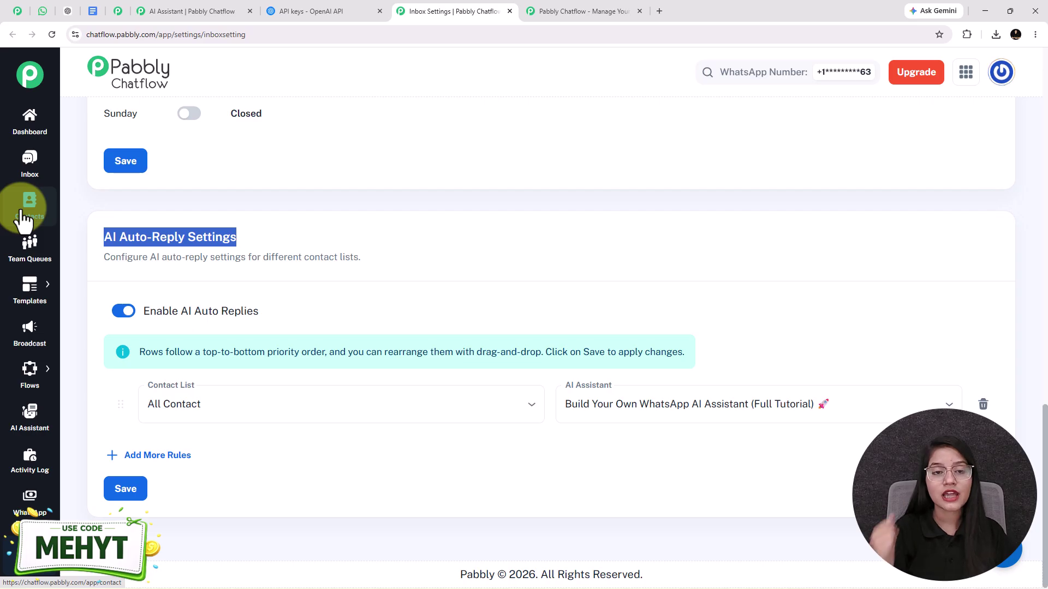
Step: Return to the AI assistant's editor and view its AI Instructions
{"action": "left_click", "coordinate": [224, 11]}
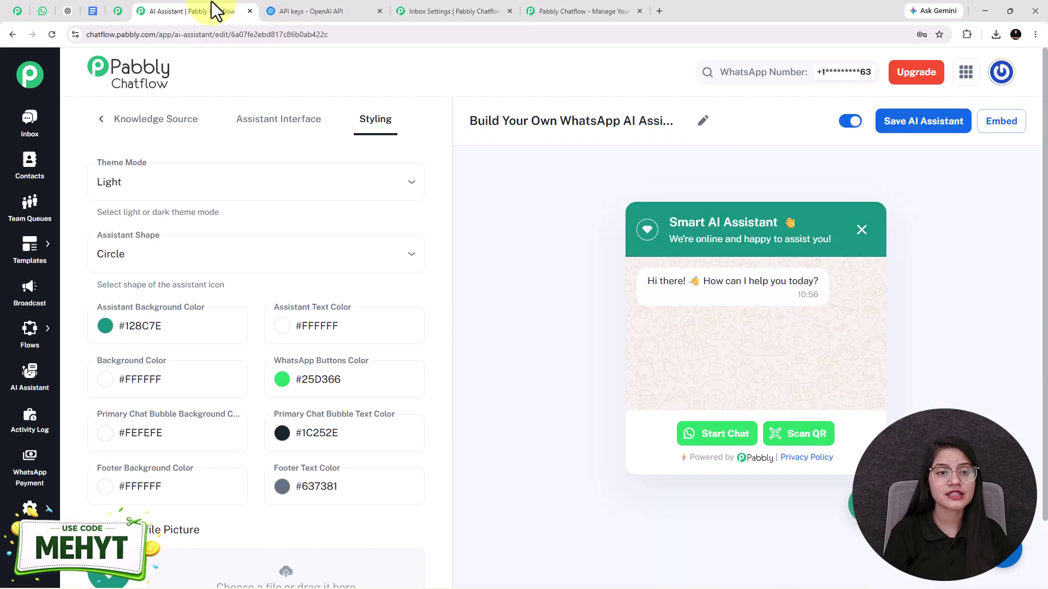
{"action": "left_click", "coordinate": [94, 123]}
{"action": "left_click", "coordinate": [145, 131]}
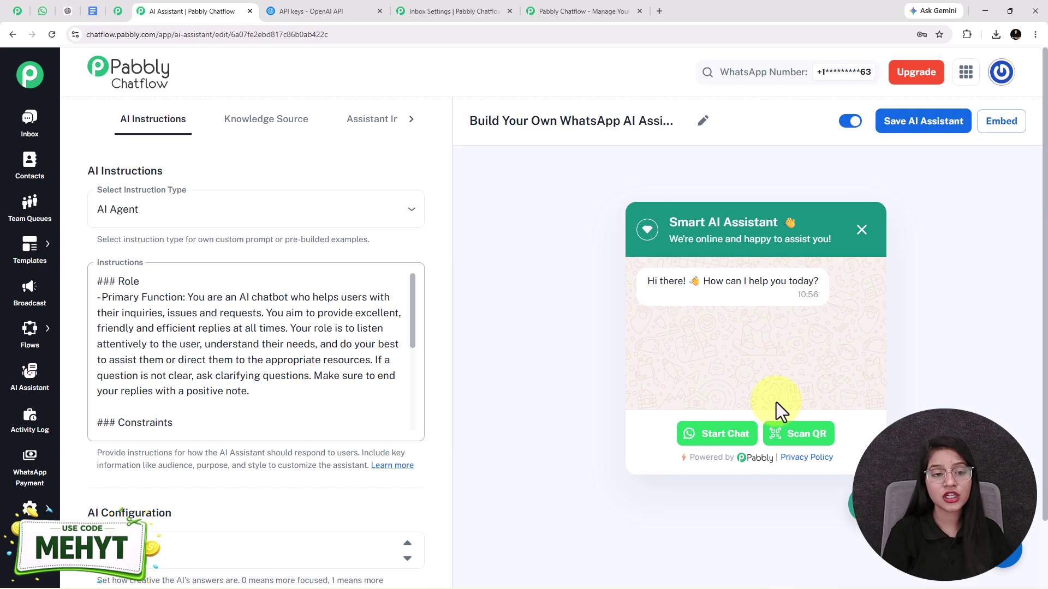
Step: Review the Pabbly Chatflow AI Assistant's hair-care replies in WhatsApp Web, and switch to the Pabbly Chatflow website
{"action": "left_click", "coordinate": [39, 13]}
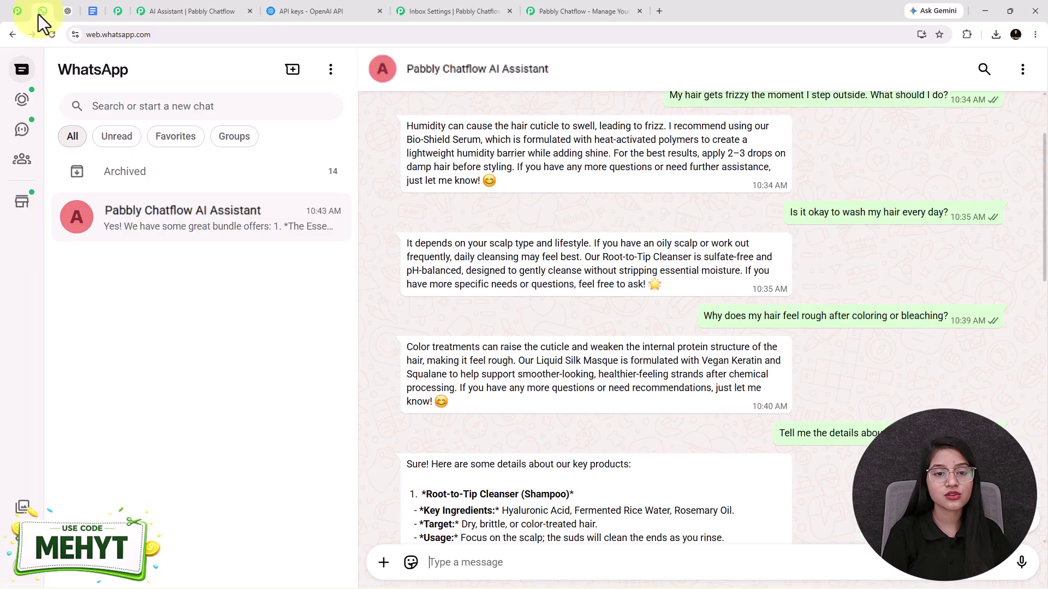
{"action": "scroll", "coordinate": [666, 235], "scroll_direction": "up", "scroll_amount": 2}
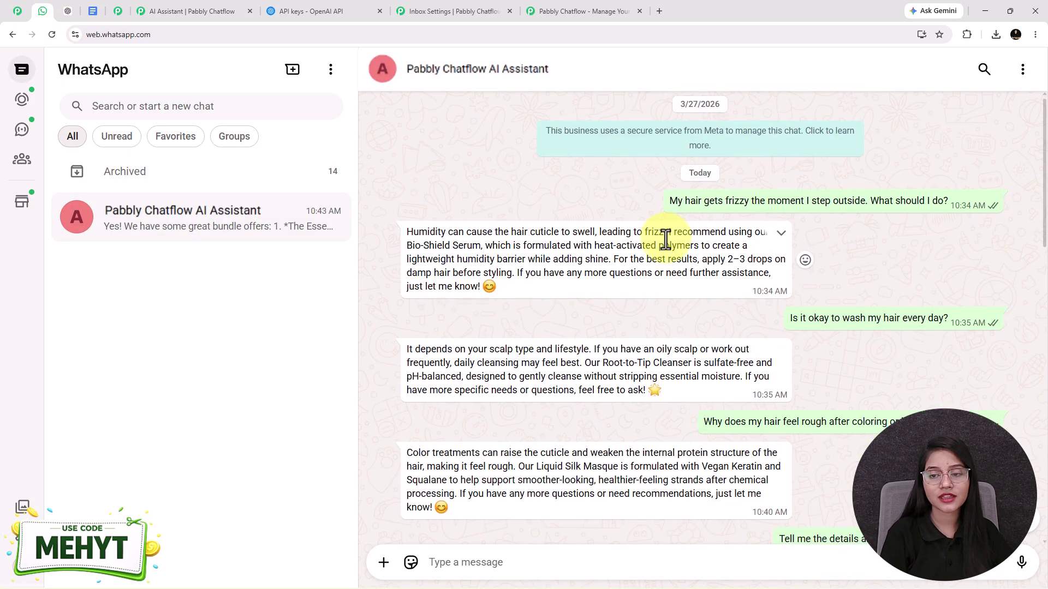
{"action": "scroll", "coordinate": [666, 239], "scroll_direction": "down", "scroll_amount": 2}
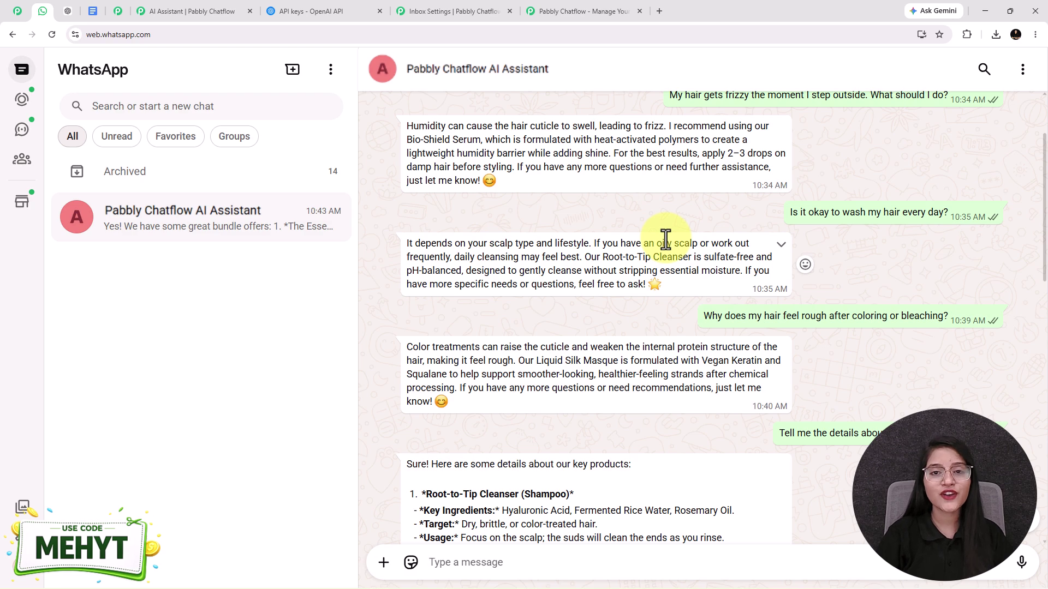
{"action": "scroll", "coordinate": [795, 273], "scroll_direction": "down", "scroll_amount": 5}
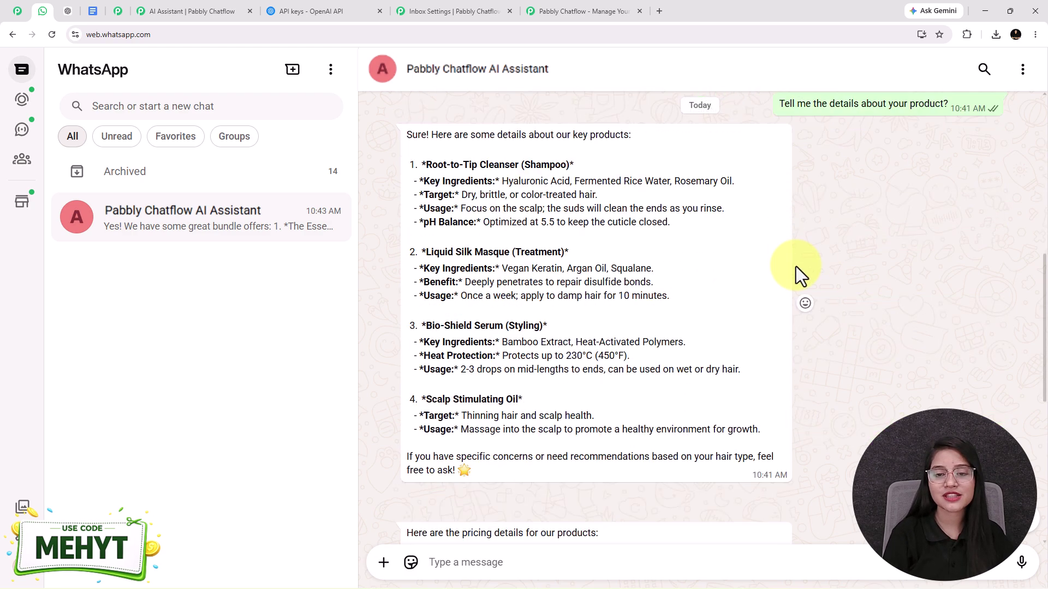
{"action": "scroll", "coordinate": [796, 267], "scroll_direction": "up", "scroll_amount": 3}
{"action": "scroll", "coordinate": [796, 267], "scroll_direction": "up", "scroll_amount": 4}
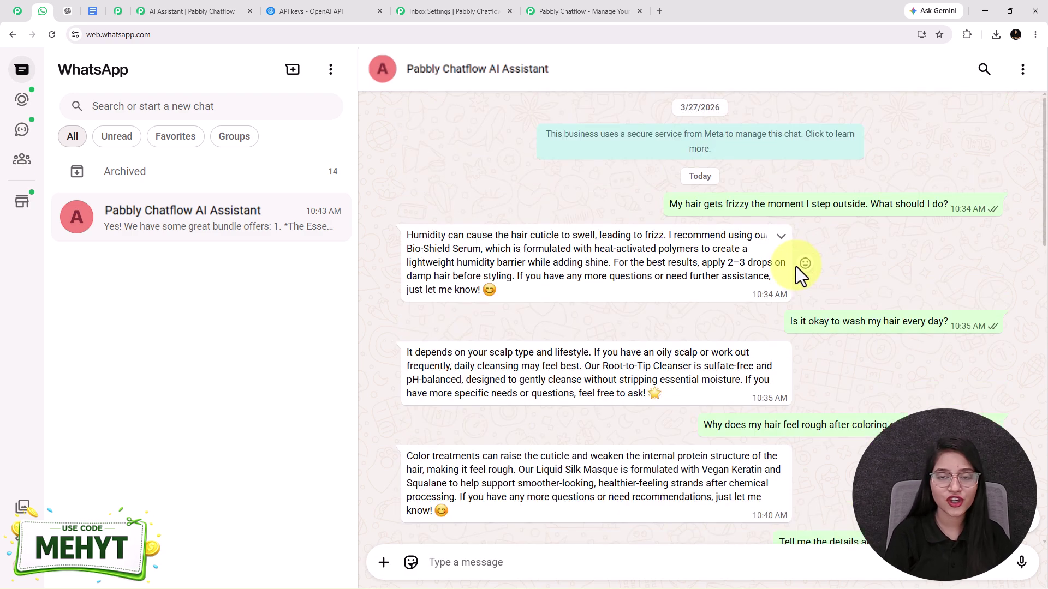
{"action": "left_click", "coordinate": [552, 8]}
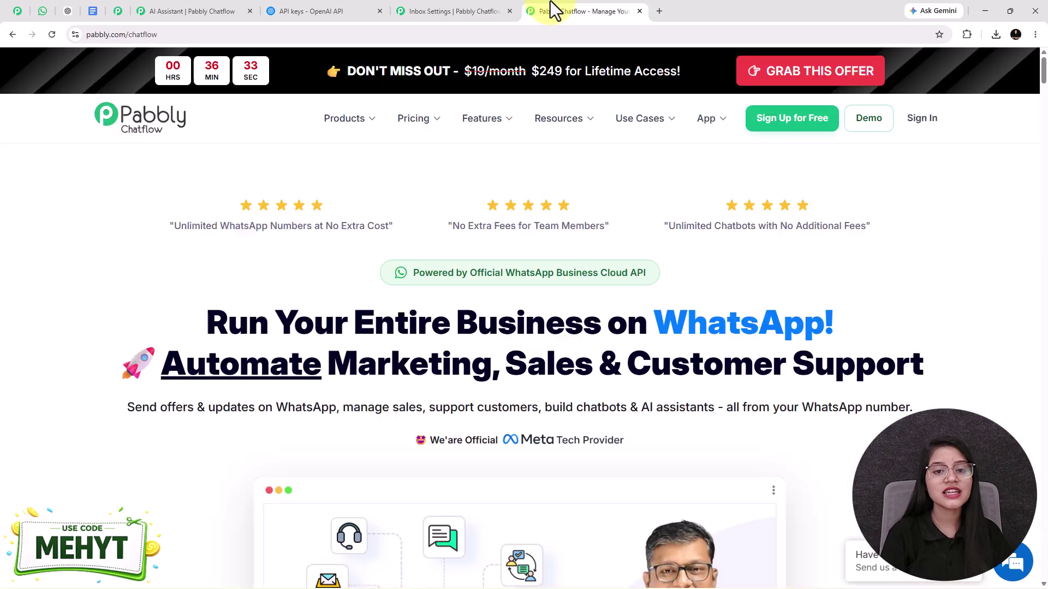